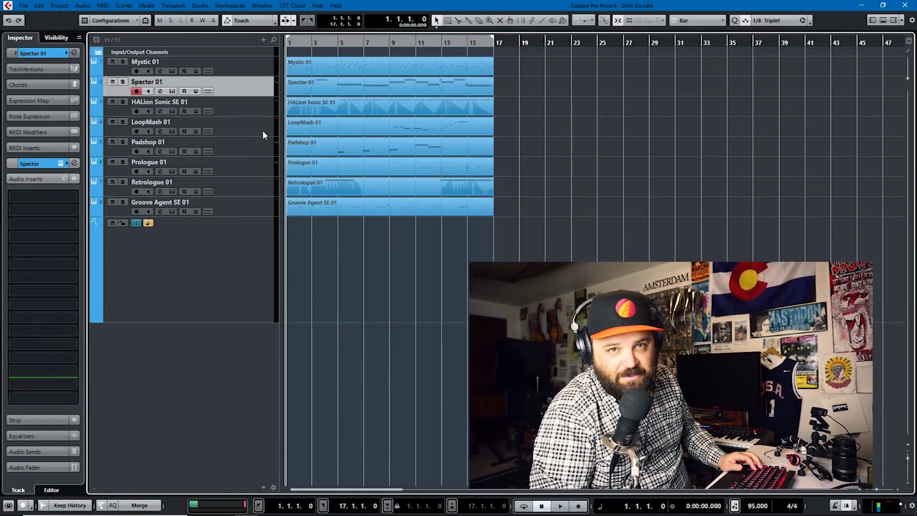
- Go through the eight instrument tracks one by one, from Mystic 01 to Groove Agent SE 01
click(238, 209)
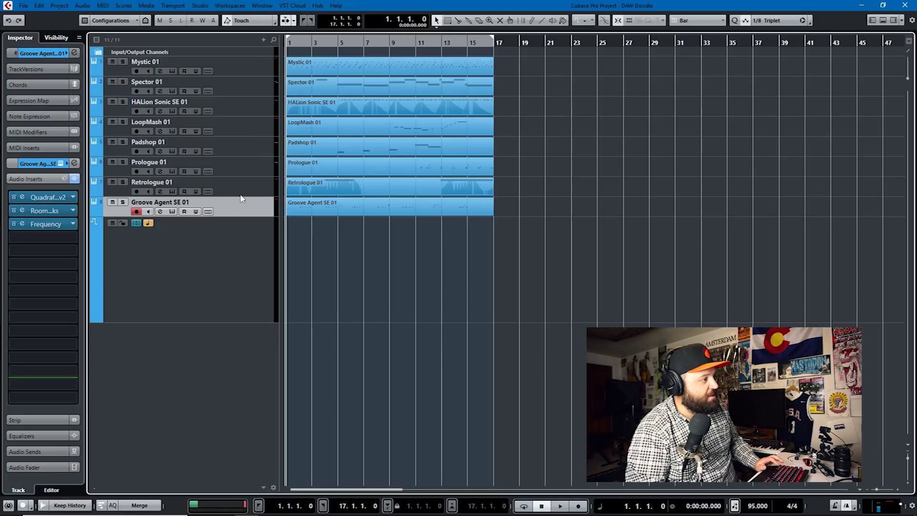
key(ctrl+a)
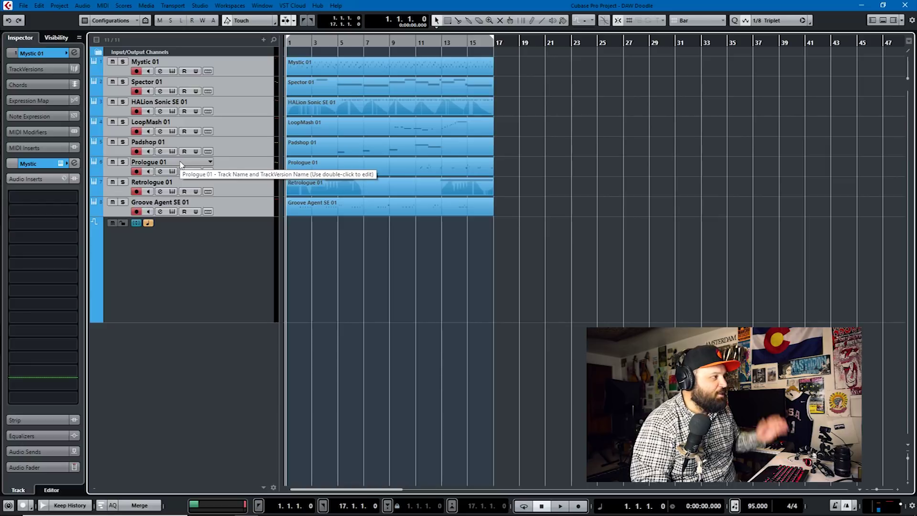
click(248, 71)
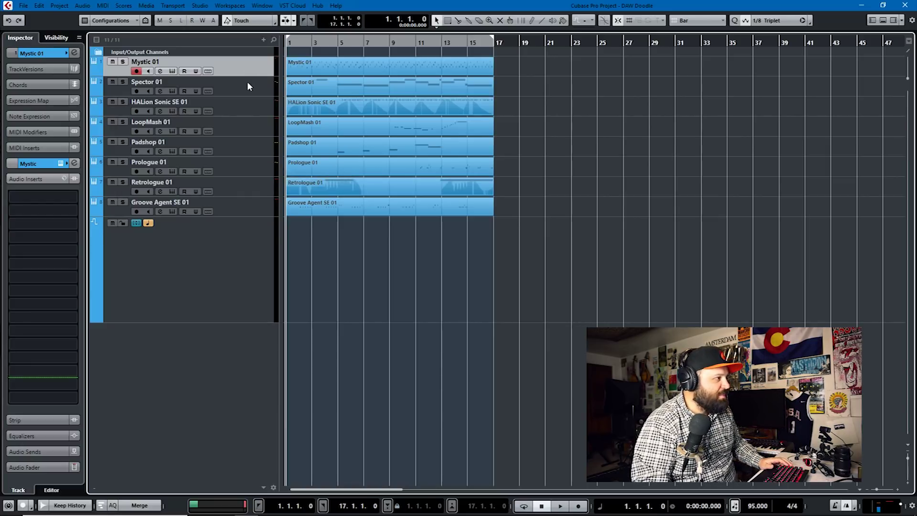
click(249, 90)
click(252, 113)
click(253, 131)
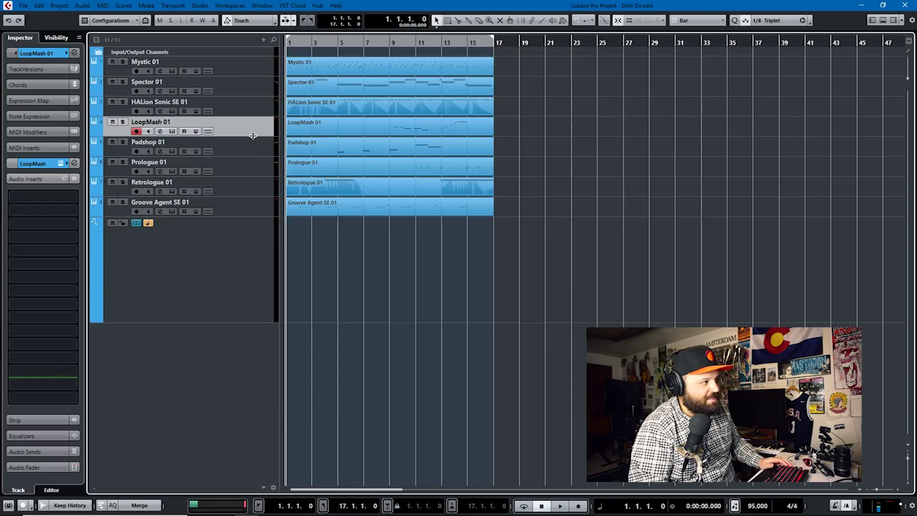
click(249, 147)
click(252, 188)
click(252, 169)
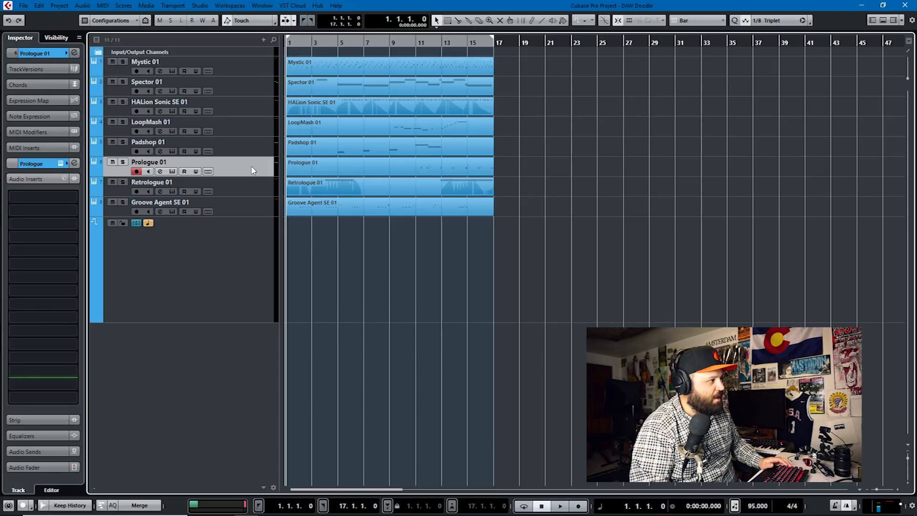
click(249, 191)
click(248, 212)
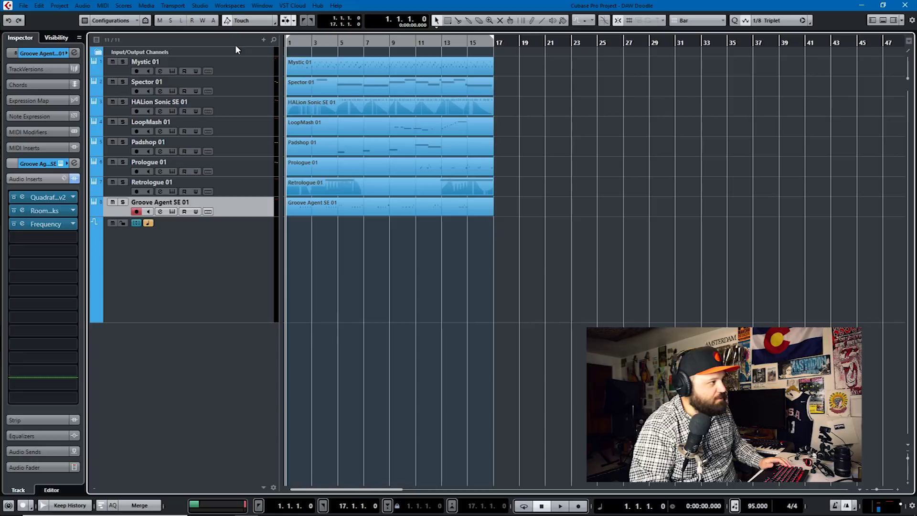
- Open the Mystic, Spector and Prologue instrument interfaces and spread them out to view all three together
click(175, 70)
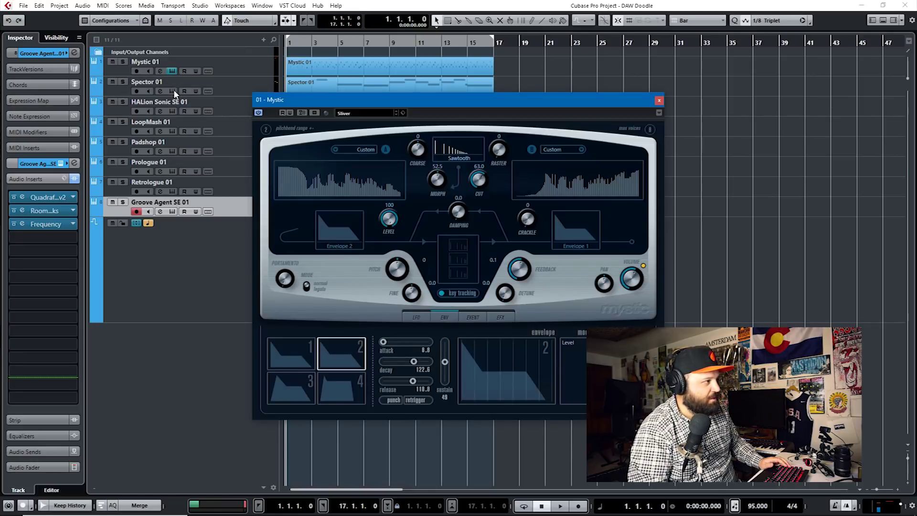
click(172, 91)
drag(347, 102, 172, 175)
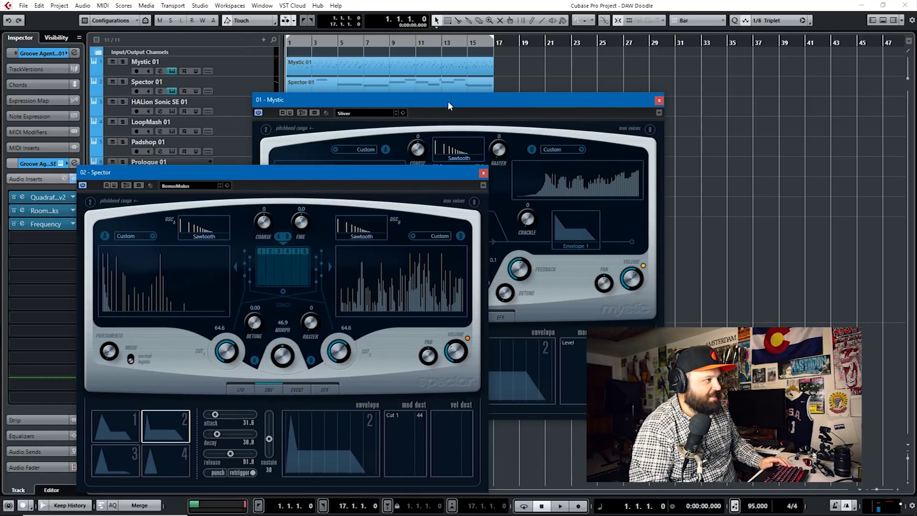
drag(448, 101, 627, 168)
drag(260, 173, 252, 197)
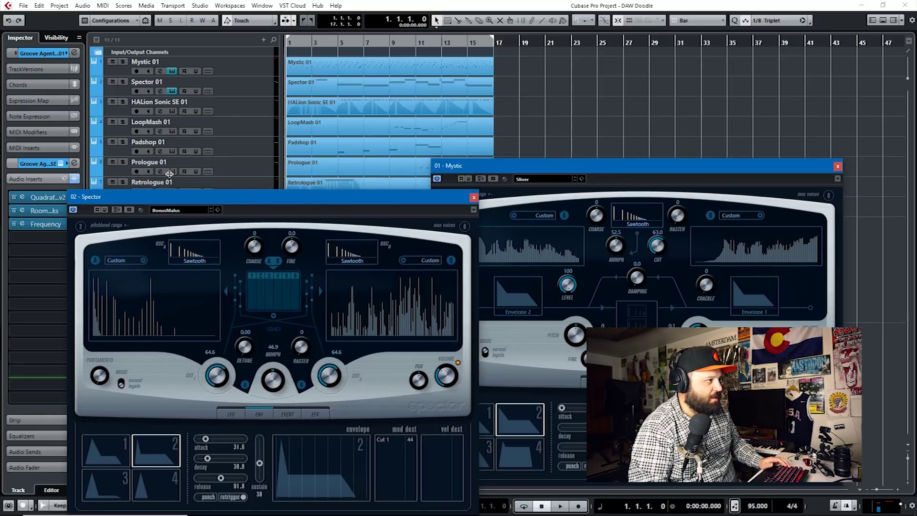
click(171, 172)
drag(281, 152, 422, 17)
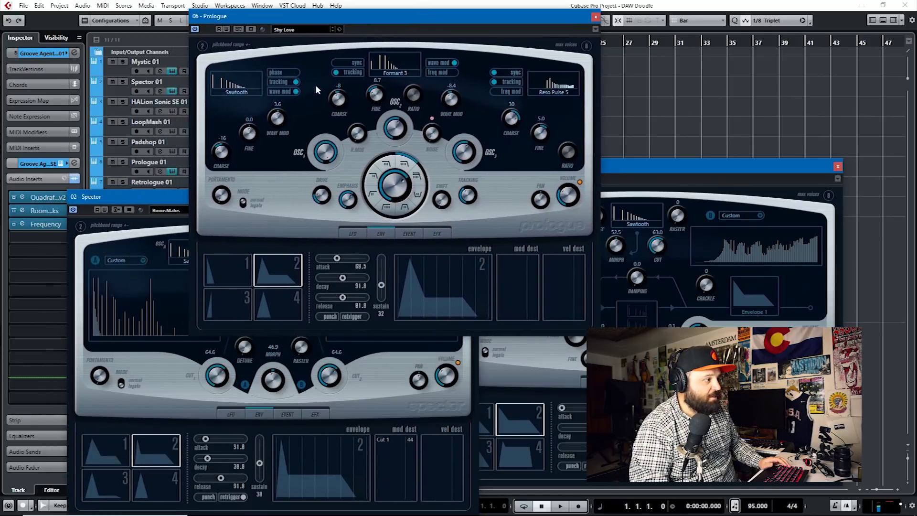
- Place the Spector and Mystic instrument windows side by side, overlapping the lower part of Prologue, to compare them
drag(153, 193, 136, 170)
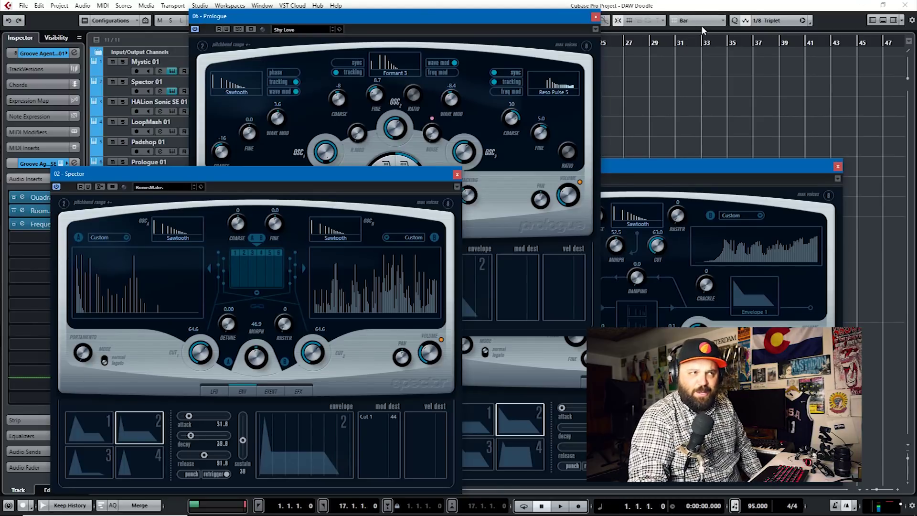
drag(694, 158, 720, 152)
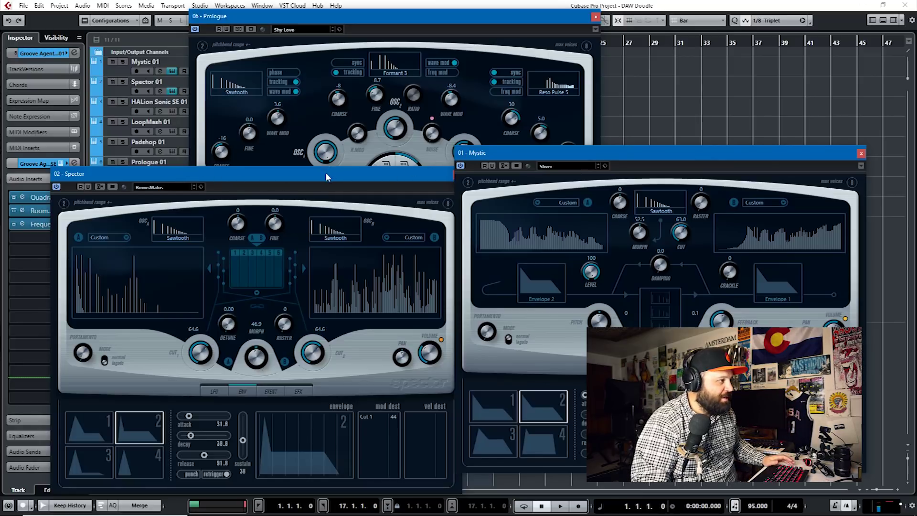
drag(326, 177, 471, 180)
click(569, 154)
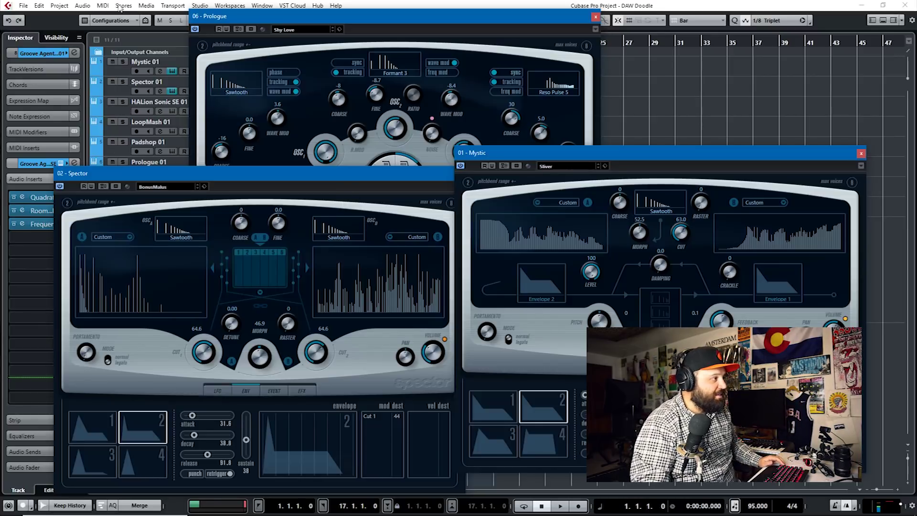
drag(426, 176, 429, 173)
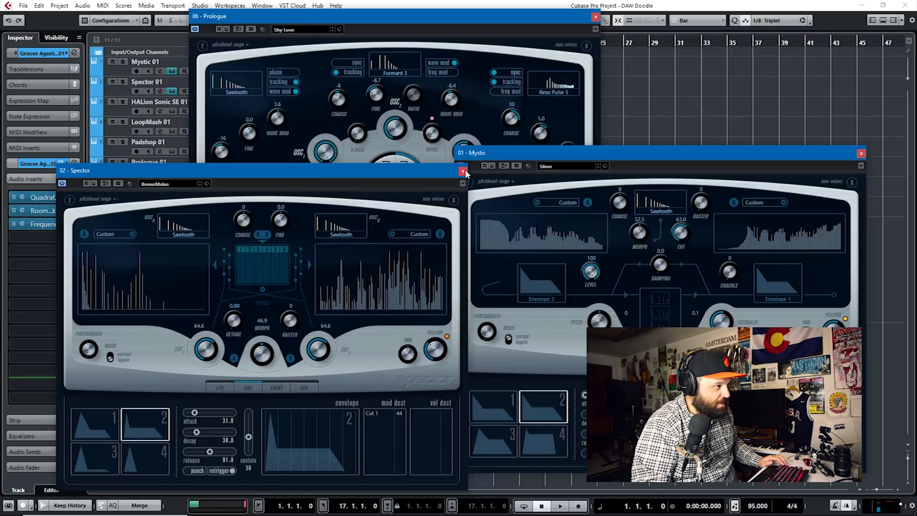
- Close the Spector, Mystic and Prologue instrument windows to return to the full project view
click(462, 171)
click(862, 153)
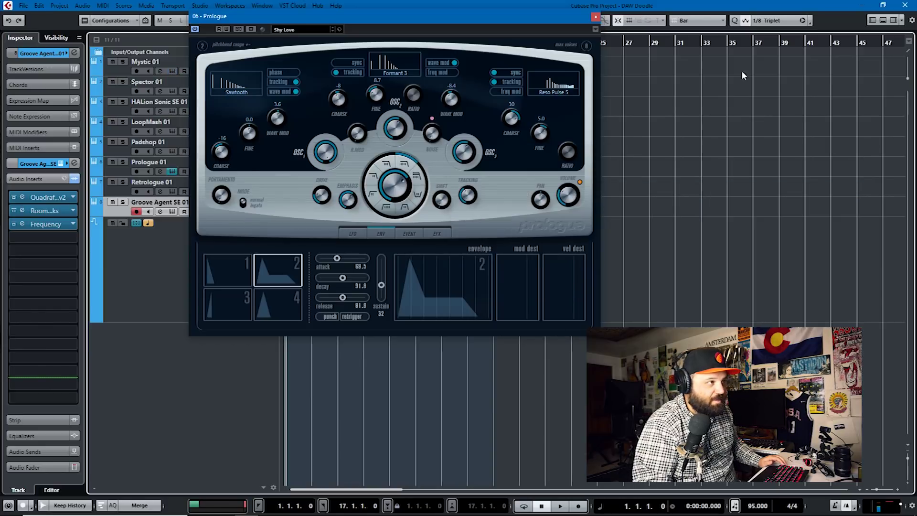
click(596, 16)
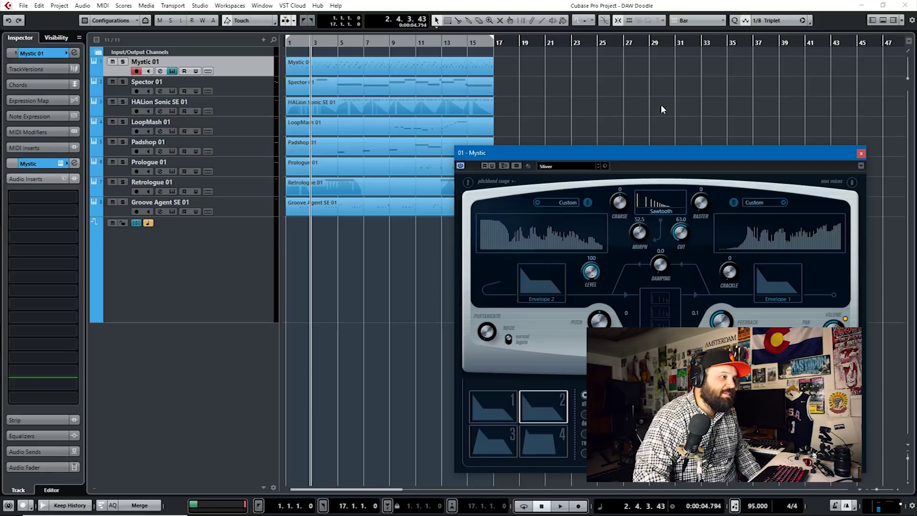
click(859, 154)
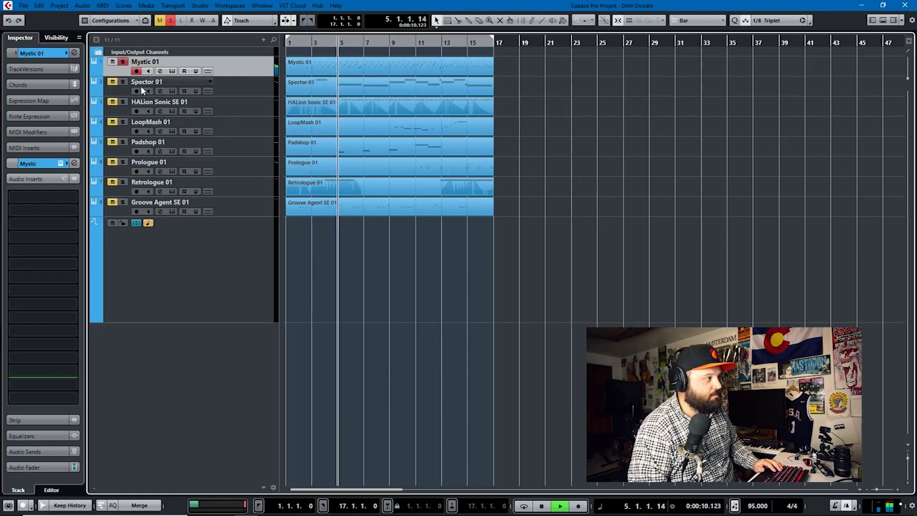
- Solo the Spector 01 track alongside Mystic 01, play the two together and stop playback
key(space)
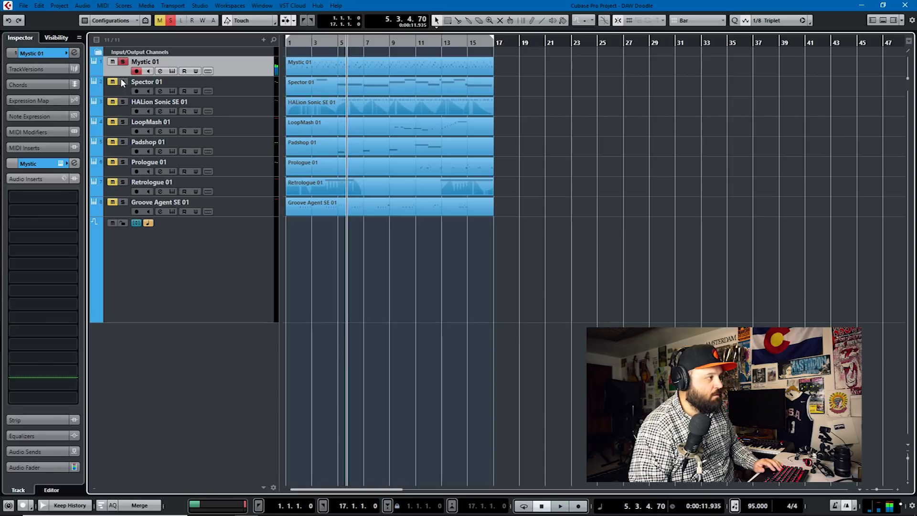
click(122, 81)
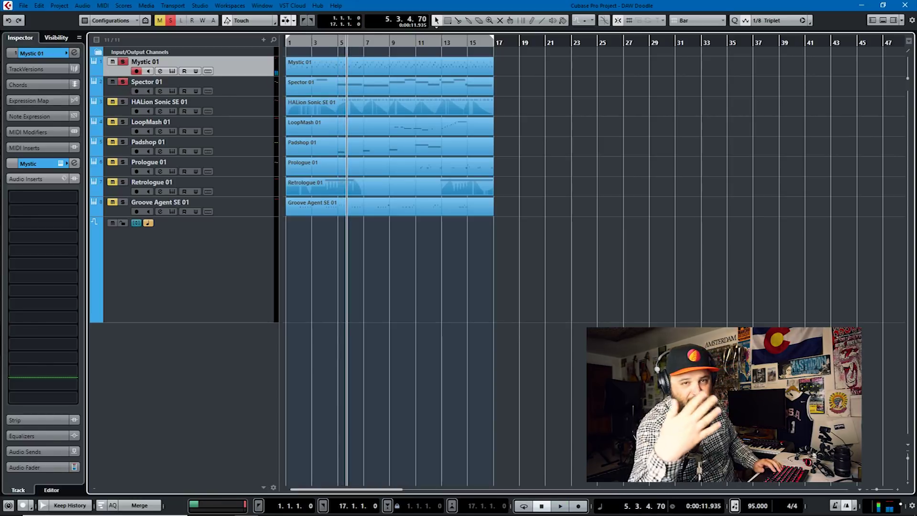
key(space)
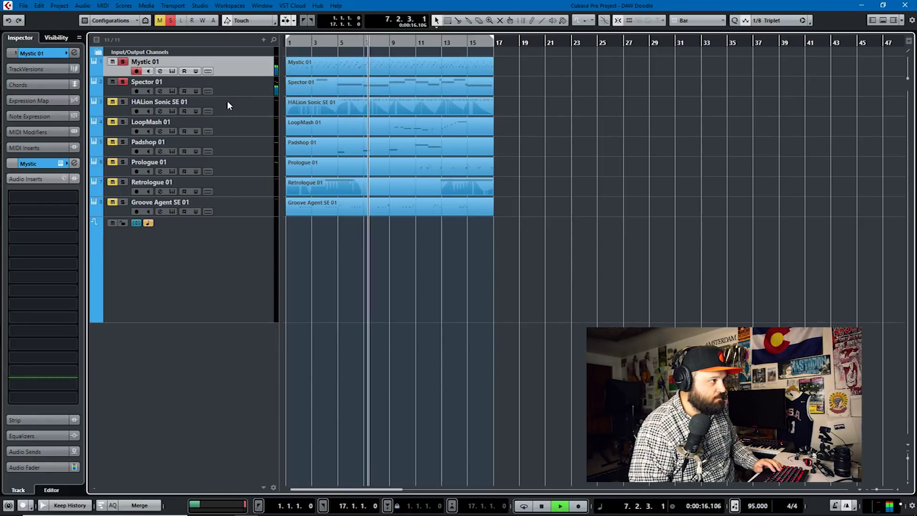
key(space)
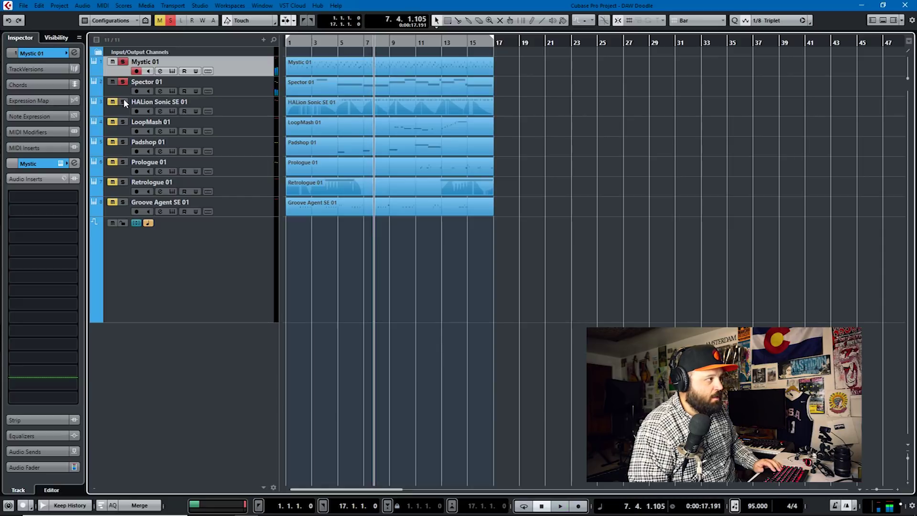
- Listen to the HALion Sonic SE 01 track soloed on its own, and clear its solo
click(124, 101)
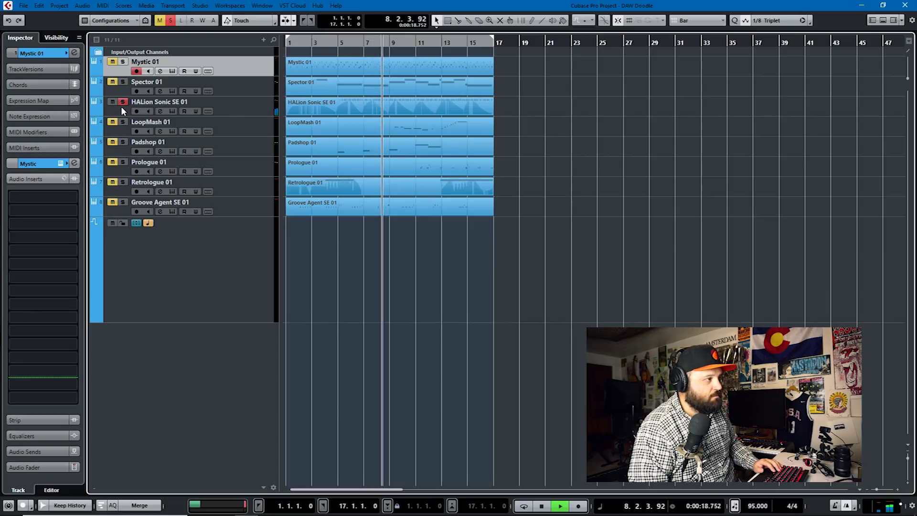
key(space)
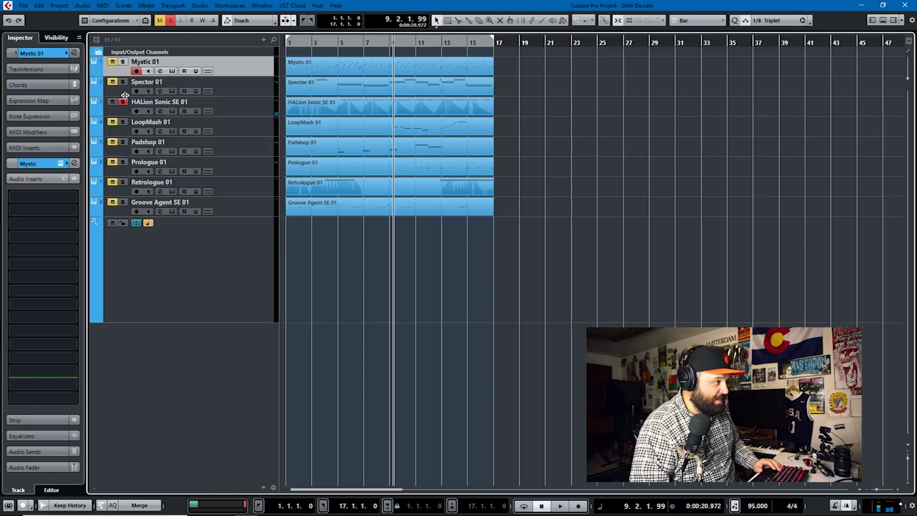
click(123, 101)
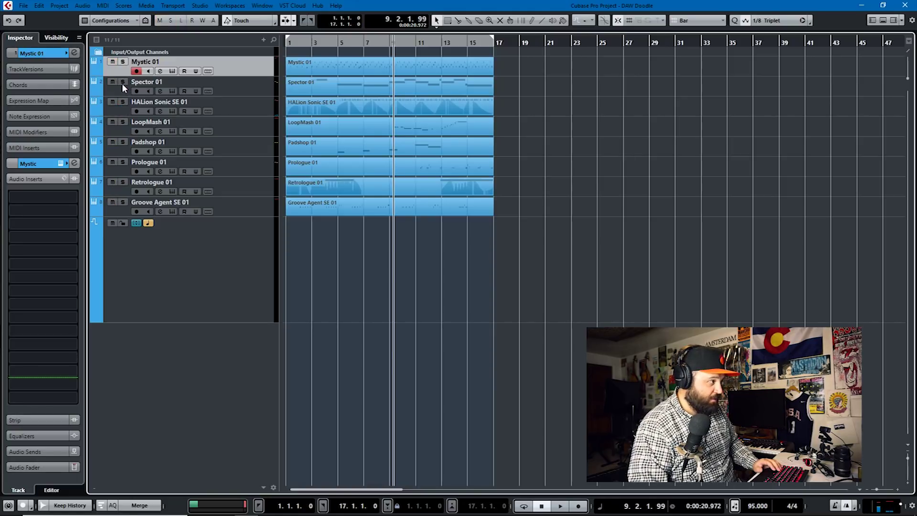
- Solo Mystic 01, Spector 01 and HALion Sonic SE 01 together, play them briefly and stop playback
click(123, 100)
key(space)
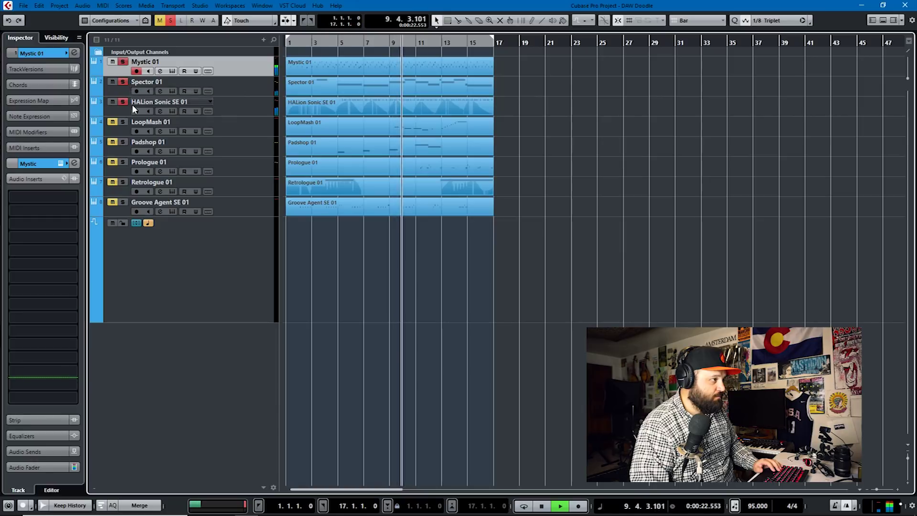
key(space)
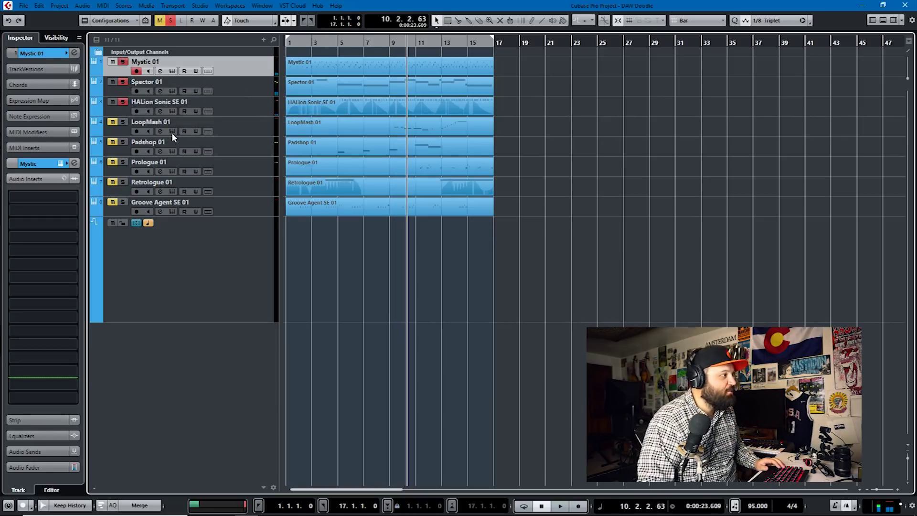
- Open the LoopMash 01 instrument interface, move it into full view to inspect its loops, and close it
click(172, 131)
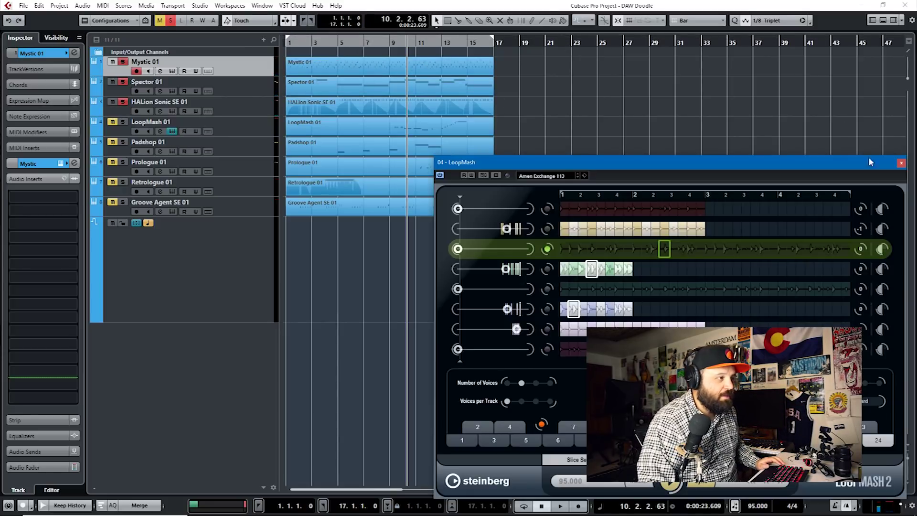
drag(696, 169, 539, 84)
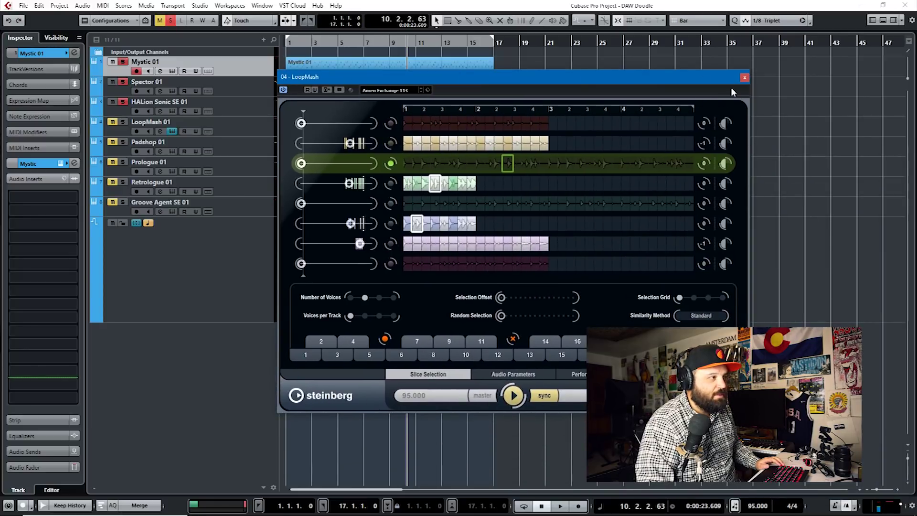
click(745, 77)
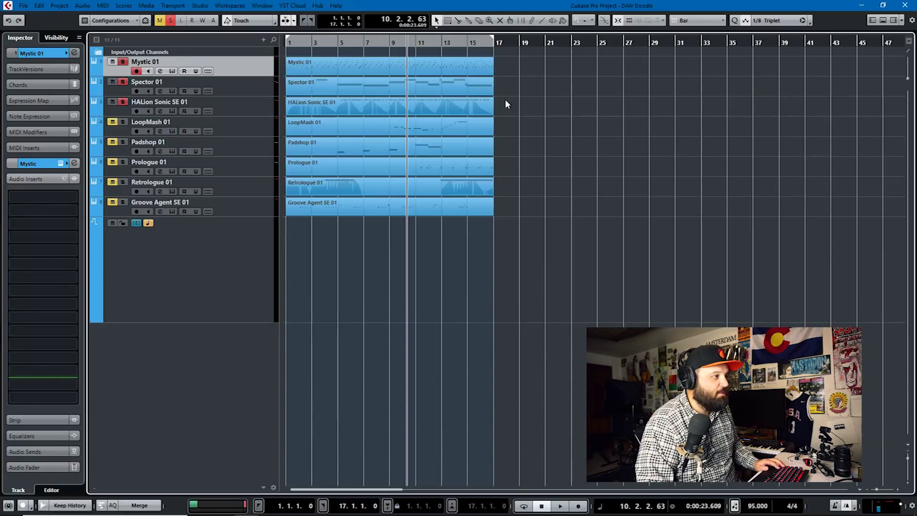
- Open the LoopMash 01 part in the Key Editor to examine its notes, and close the editor
double_click(447, 123)
key(g)
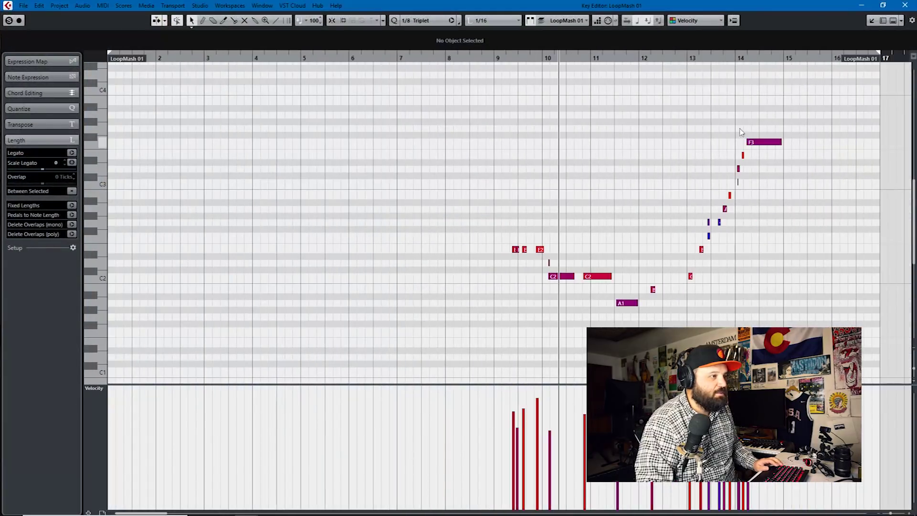
click(913, 8)
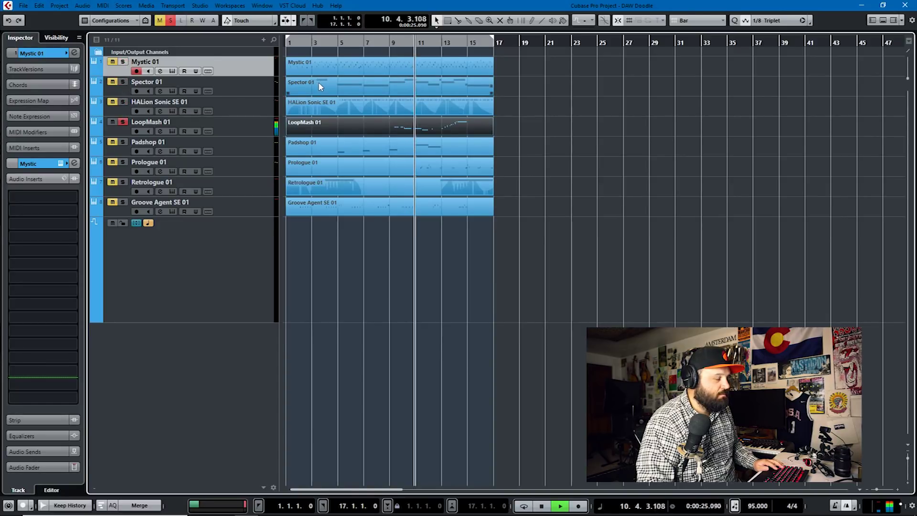
- Increase the LoopMash 01 track's height to enlarge its notes while it plays soloed, and stop playback
click(441, 131)
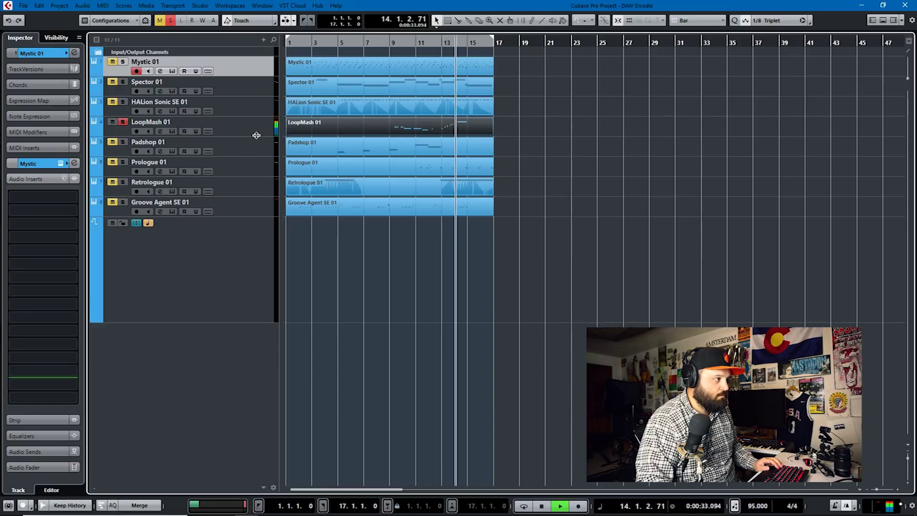
drag(253, 136, 249, 231)
click(297, 219)
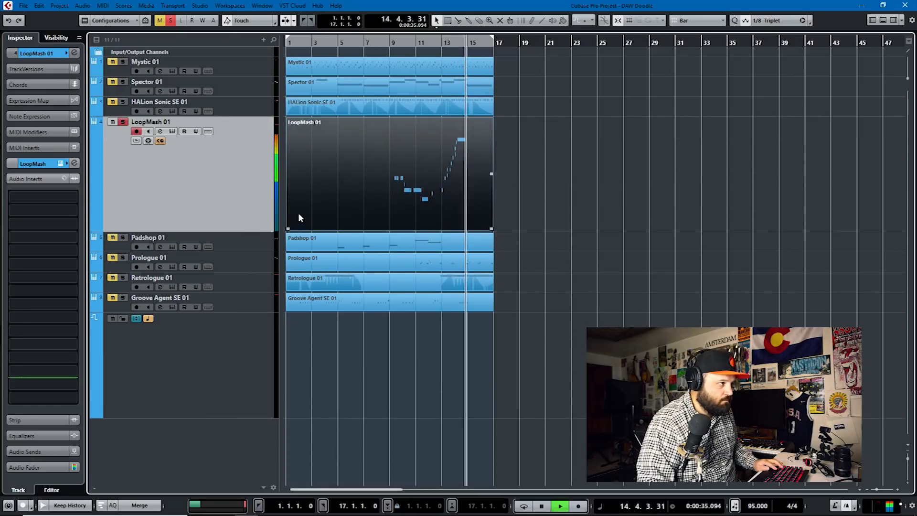
key(space)
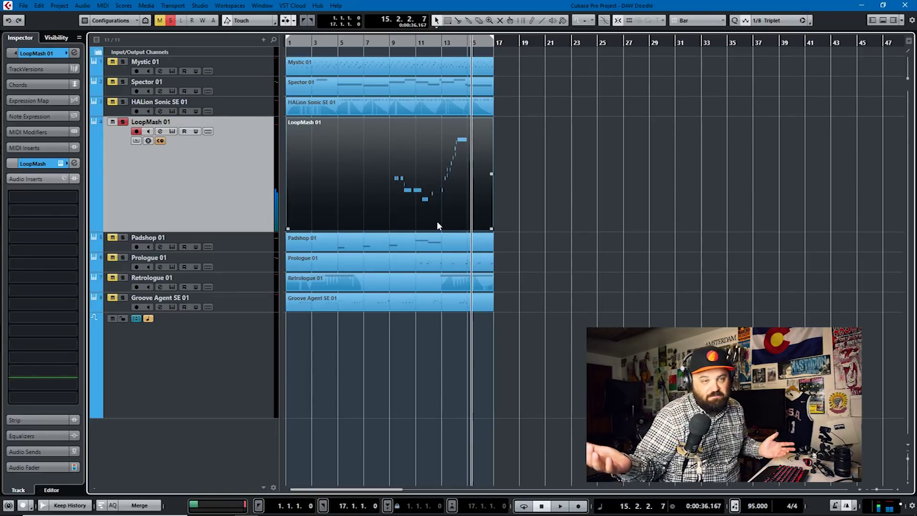
click(515, 162)
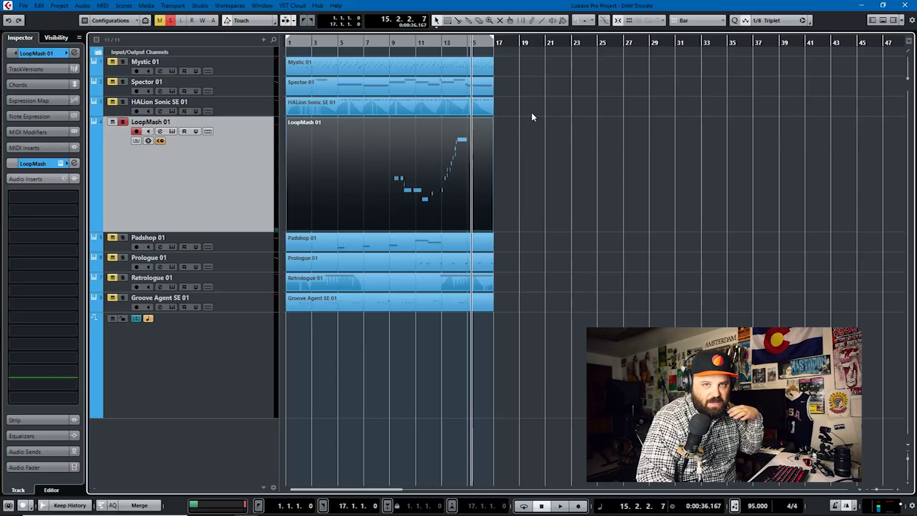
- Solo Mystic 01, Spector 01, HALion Sonic SE 01 and LoopMash 01 together, play them from near the beginning and stop playback
click(123, 121)
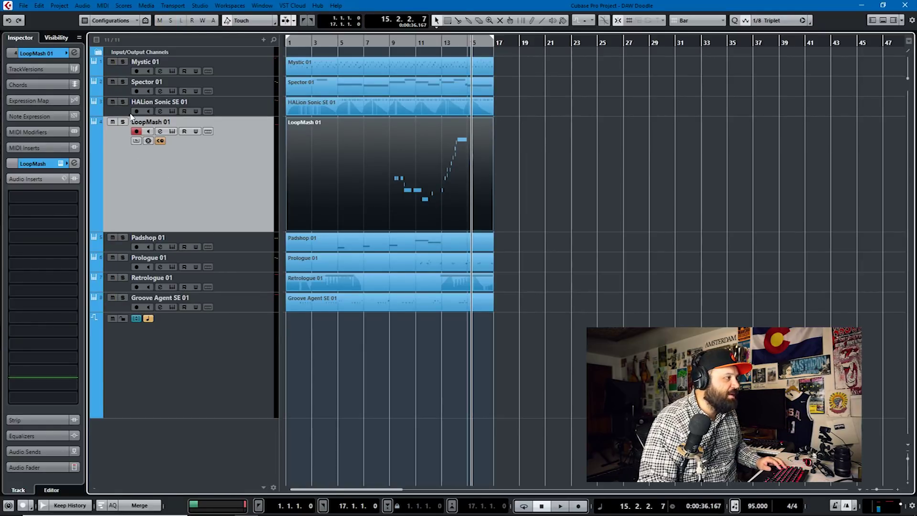
click(123, 122)
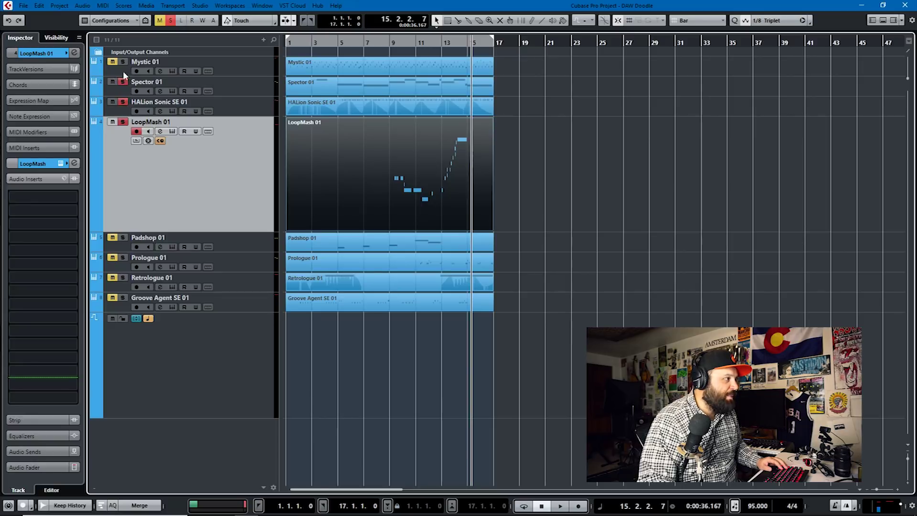
key(KP_Subtract)
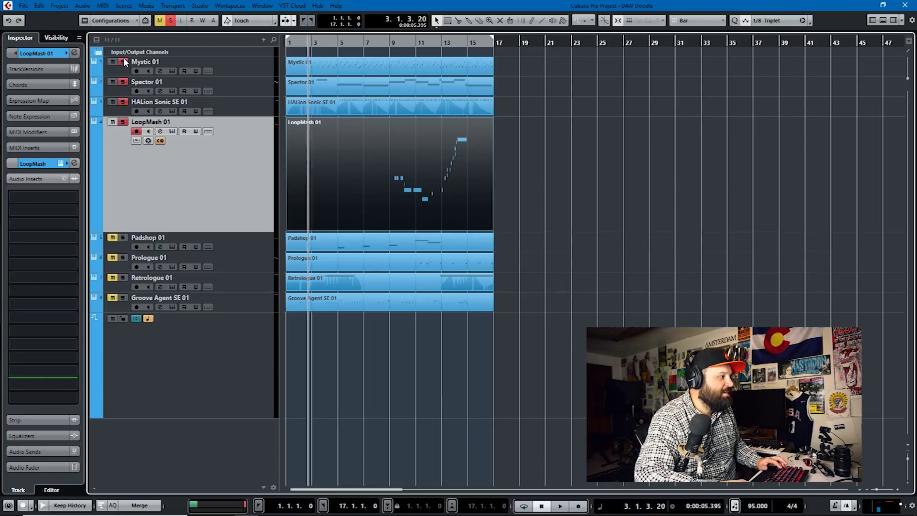
key(space)
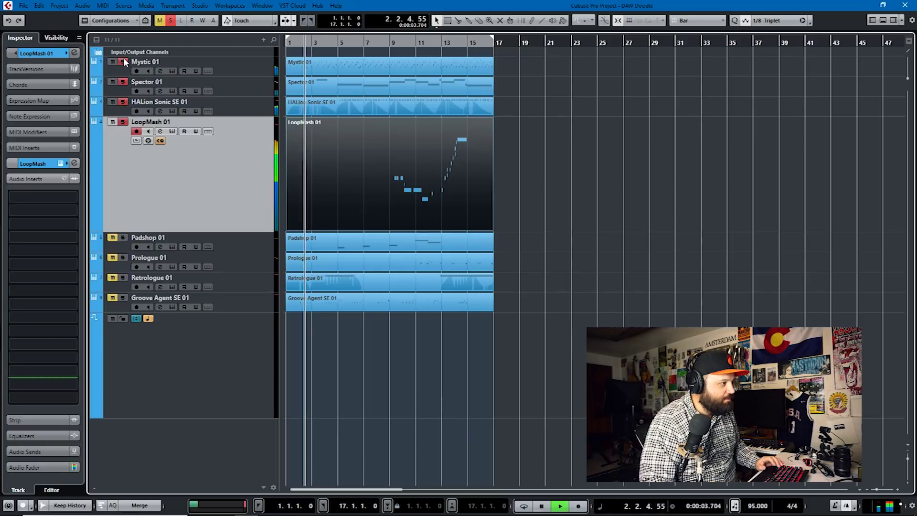
click(368, 122)
key(space)
- Move the playback position to bar 11, solo only Padshop 01, play it briefly and stop playback
click(425, 42)
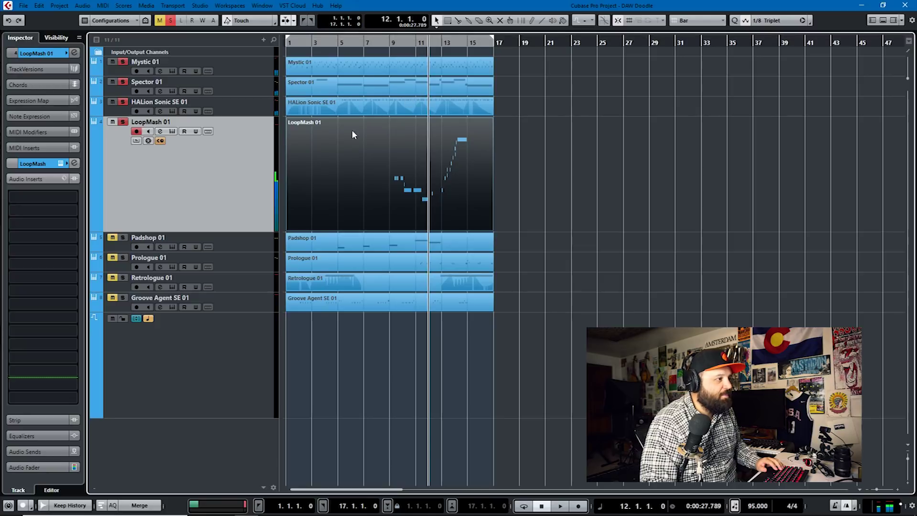
click(413, 41)
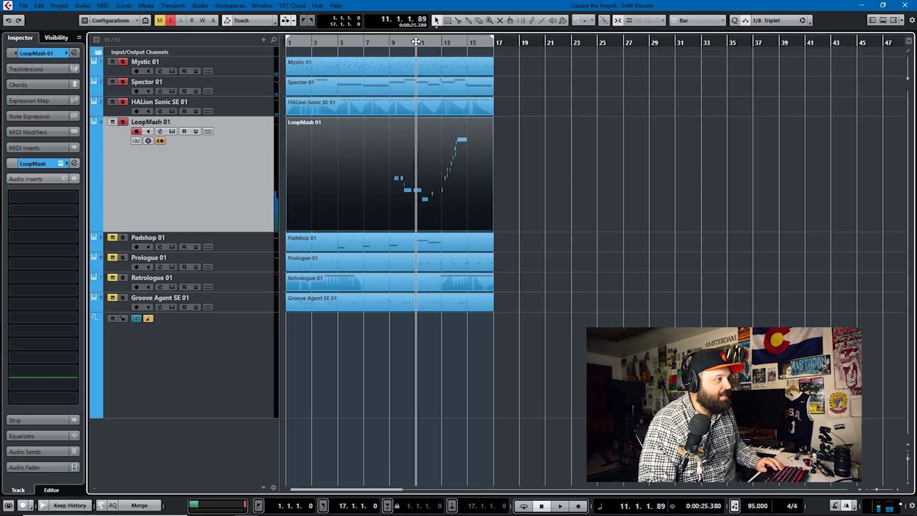
click(123, 237)
click(122, 122)
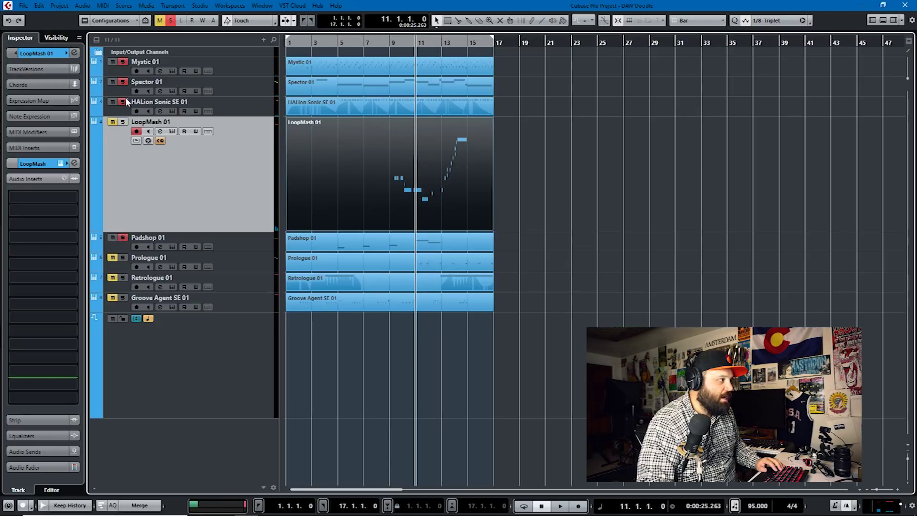
key(space)
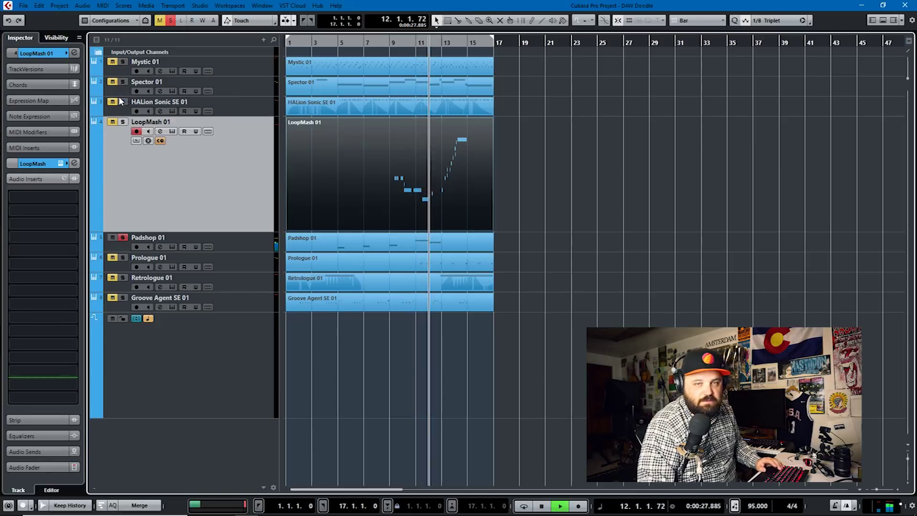
key(space)
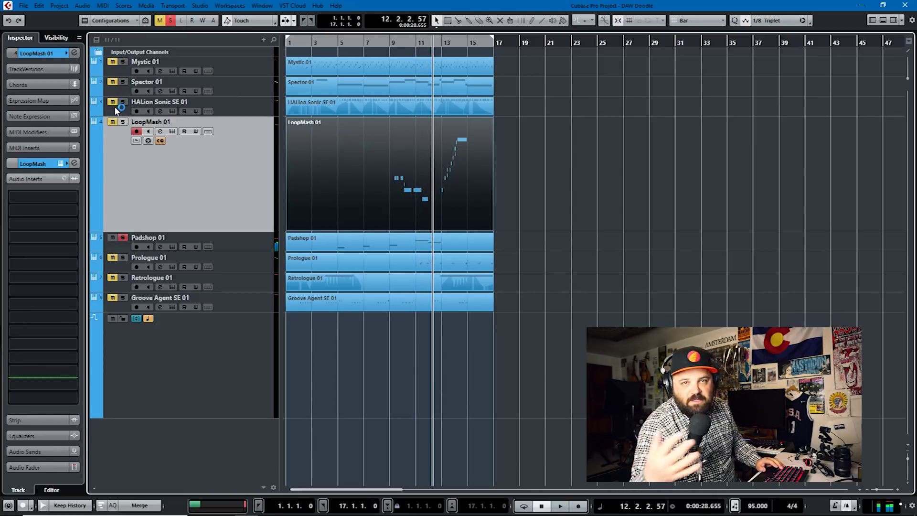
- Solo Prologue 01 instead of Padshop 01, rewind to around bar 11, play it briefly and stop playback
click(123, 238)
click(124, 258)
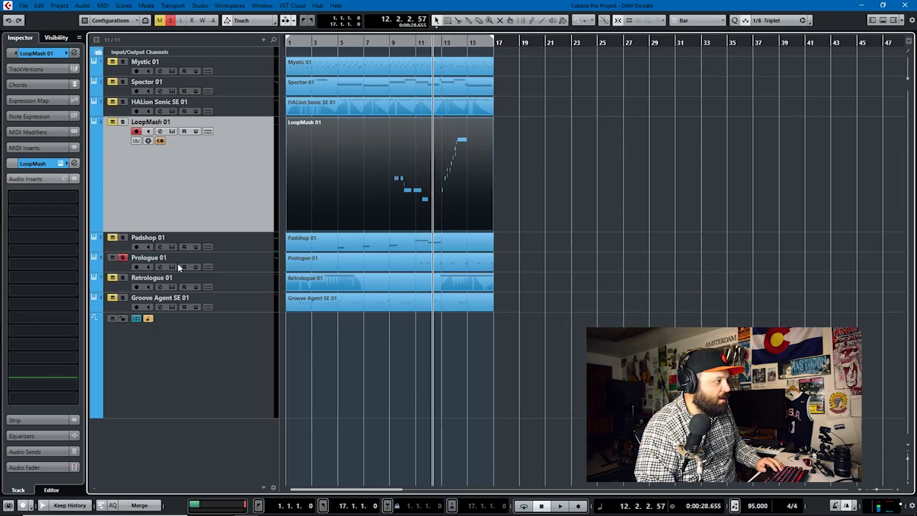
key(KP_Subtract)
key(KP_Add)
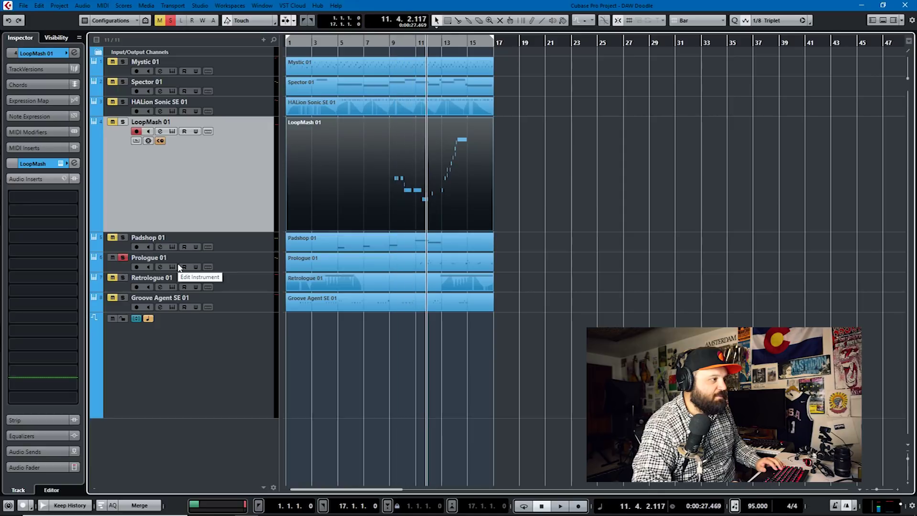
key(KP_Subtract)
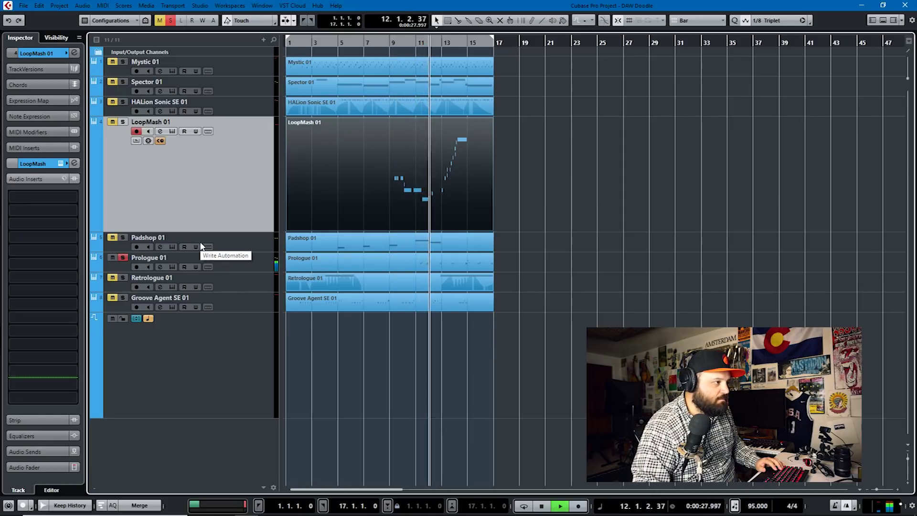
key(space)
- Unsolo Prologue 01, play all the tracks together and stop playback
click(123, 257)
key(KP_0)
key(space)
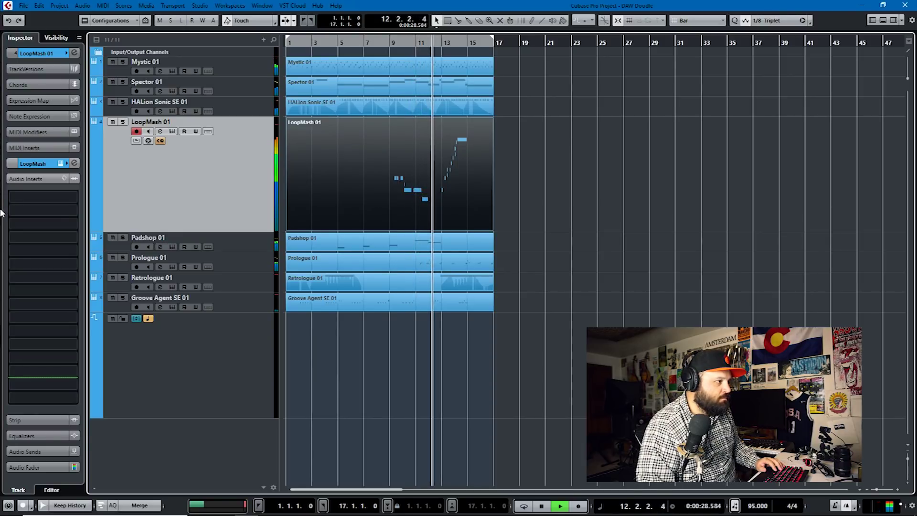
key(space)
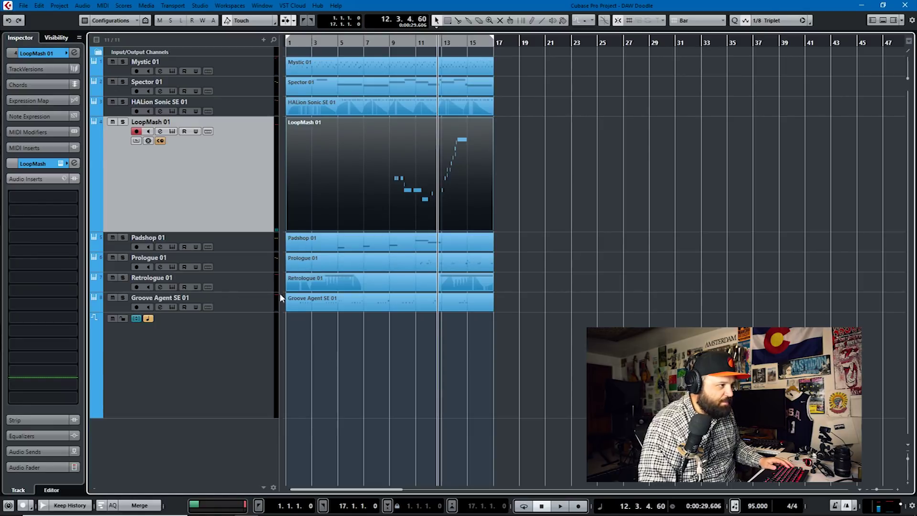
- Enlarge the Retrologue 01 track, show the CC 10 (Pan) controller data of its part in the Key Editor, and close the editor
click(246, 289)
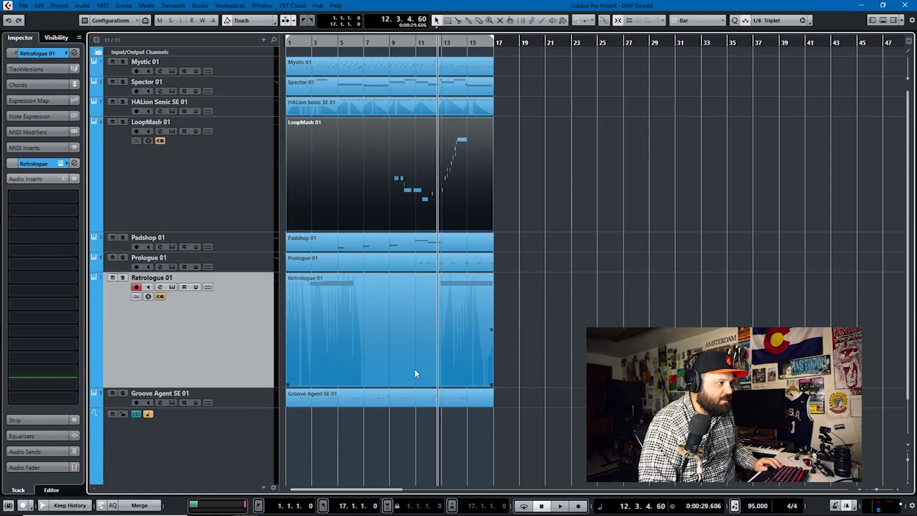
double_click(447, 317)
click(100, 389)
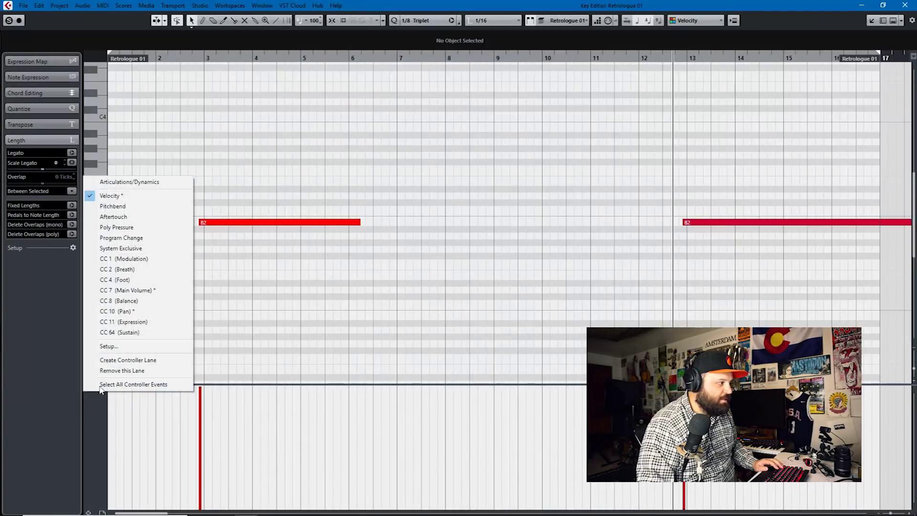
click(117, 311)
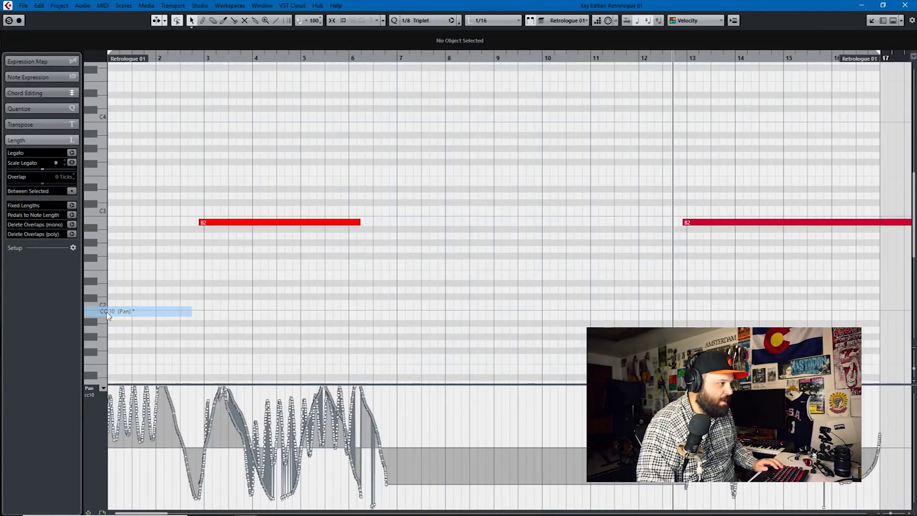
key(g)
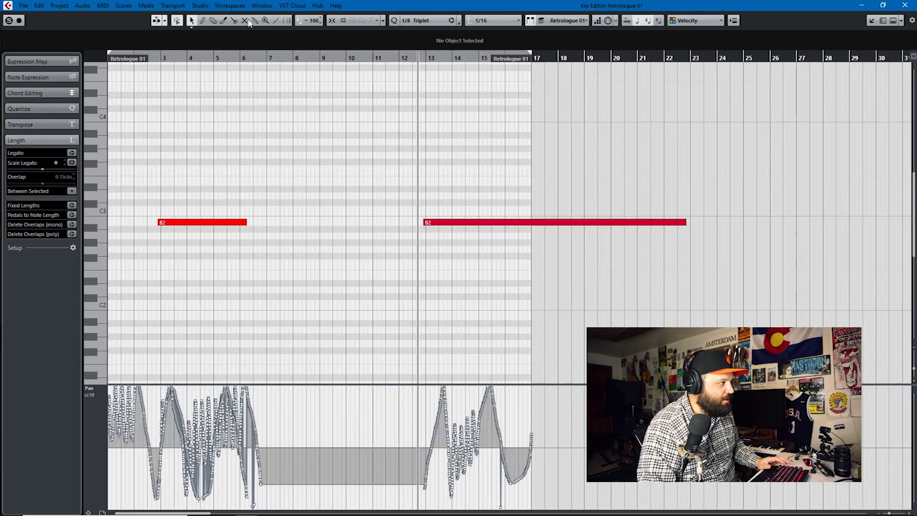
click(904, 5)
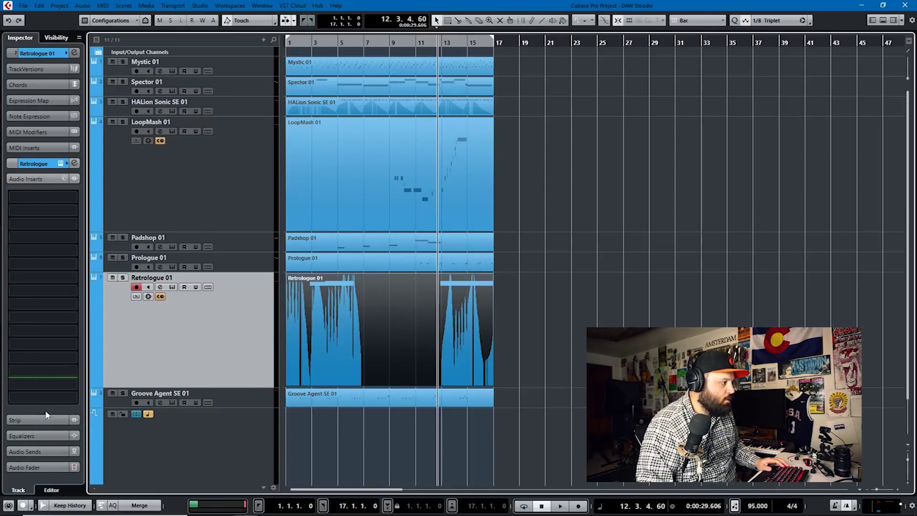
- Show the Retrologue 01 Quick Controls while playing the full project, and briefly reopen its part in the Key Editor
click(31, 165)
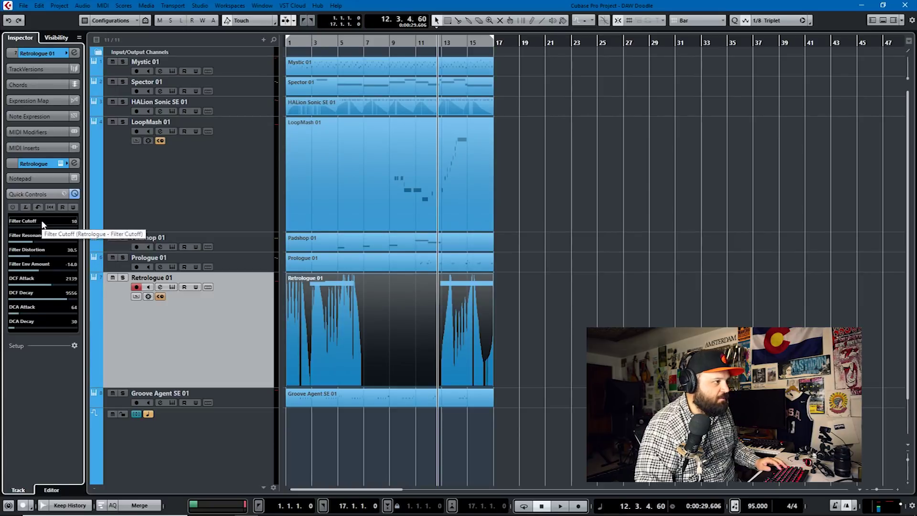
key(space)
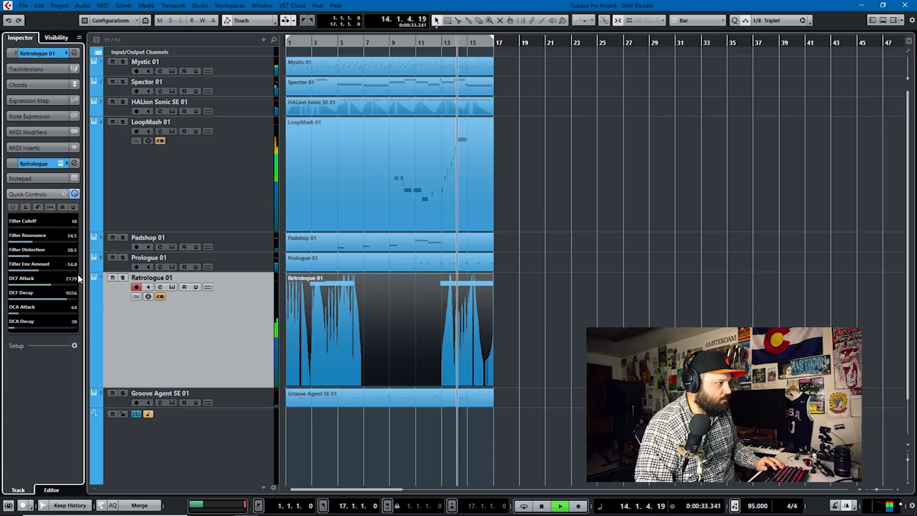
key(space)
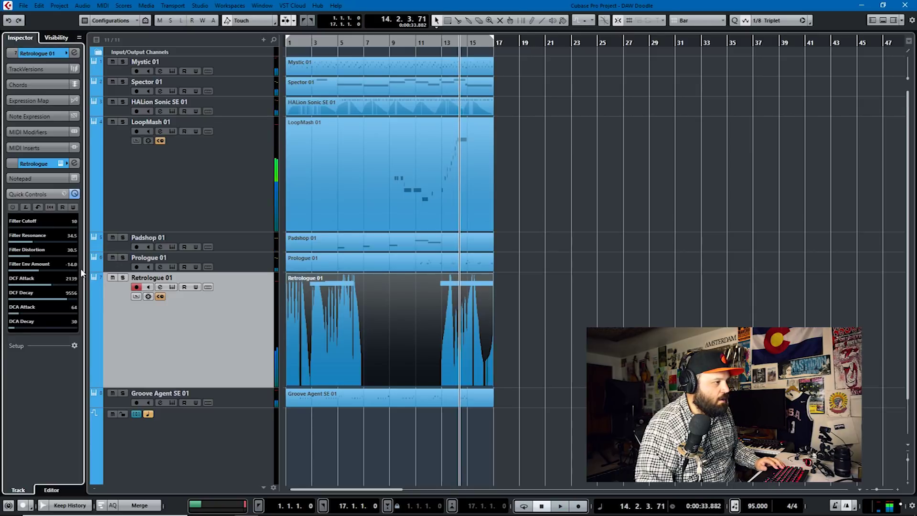
key(Return)
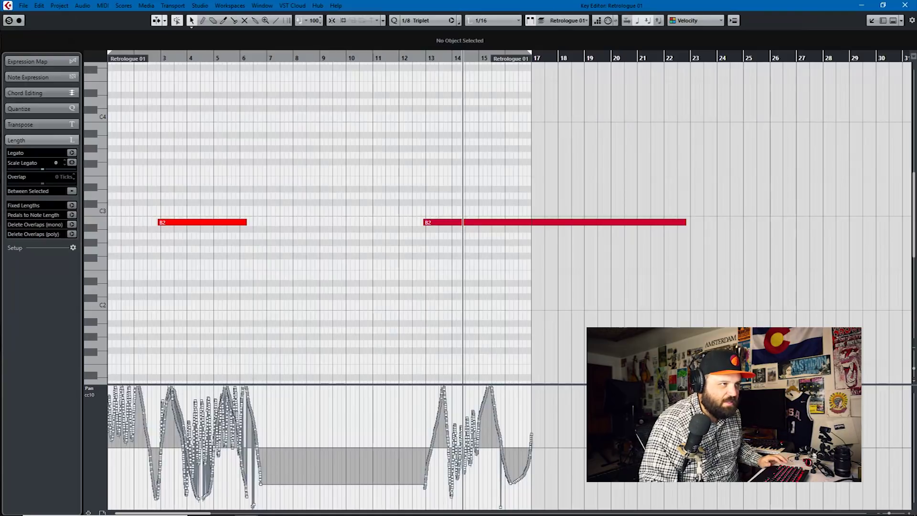
click(905, 6)
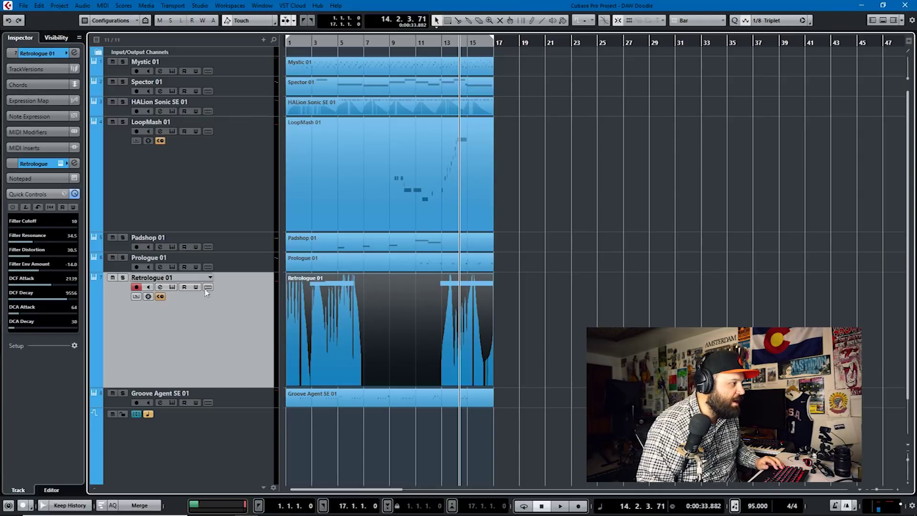
- Select and solo Groove Agent SE 01, rewind to around bar 10, play it briefly and stop playback
click(262, 405)
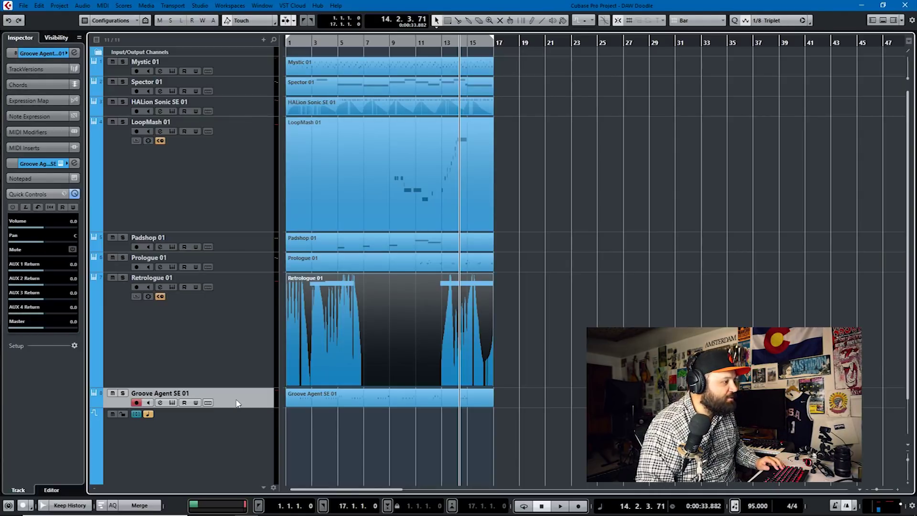
key(KP_Subtract)
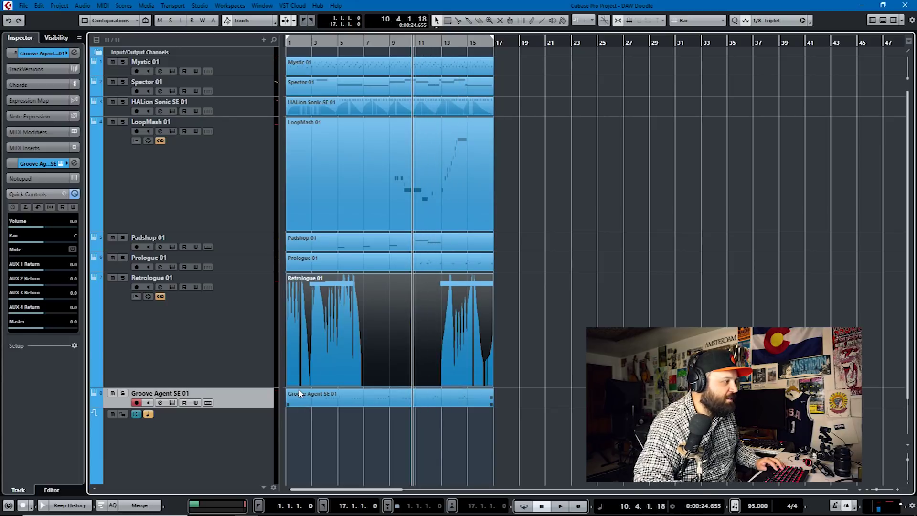
click(123, 392)
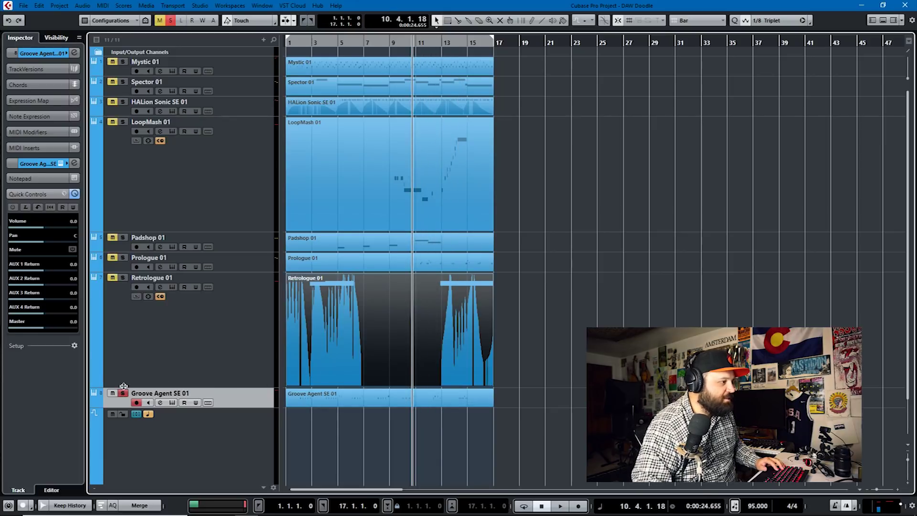
key(KP_Subtract)
key(space)
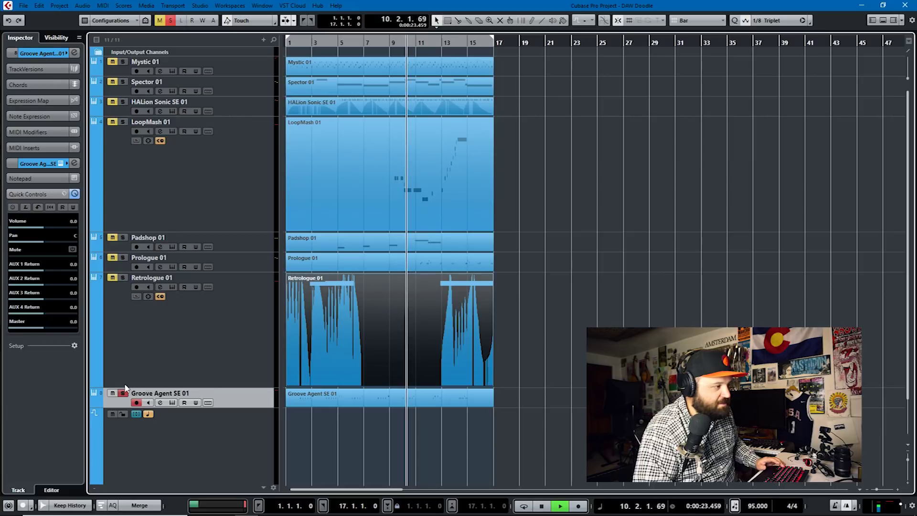
key(space)
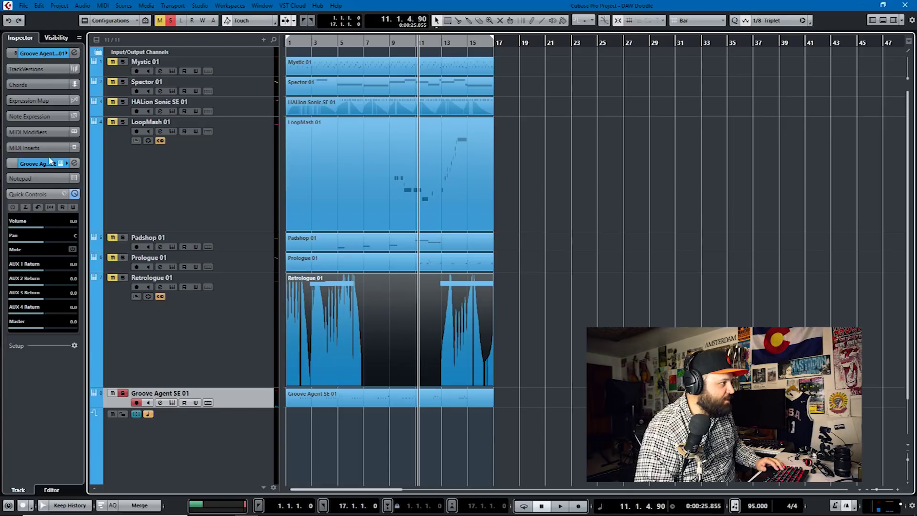
- Open the Groove Agent SE 01 channel settings, bypass all inserts while playing the track, and re-enable them
click(160, 402)
click(241, 144)
key(space)
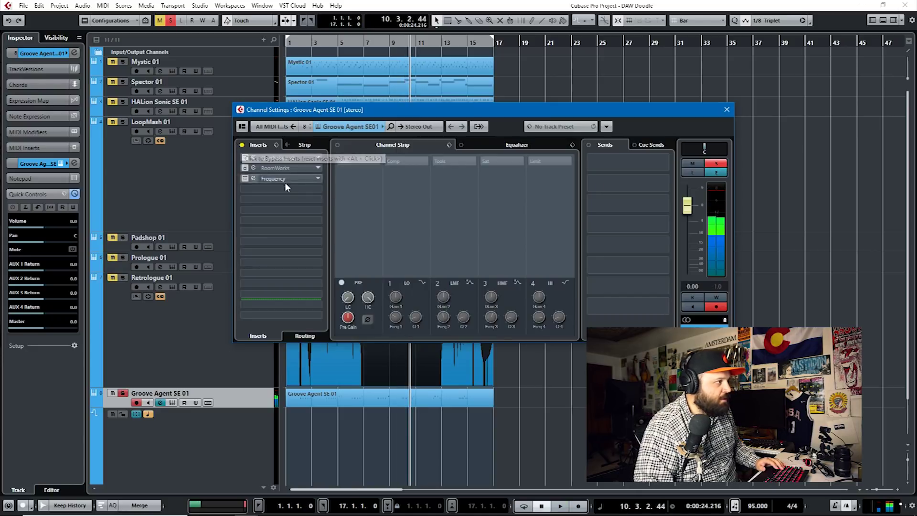
click(241, 145)
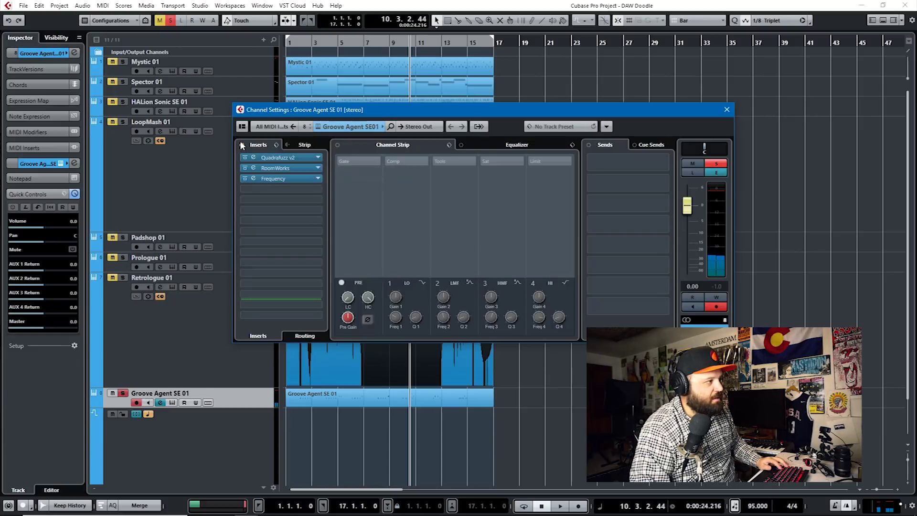
- Inspect the EQ curve of the Groove Agent SE 01 Frequency insert, play the processed drums, and close the channel settings
double_click(284, 181)
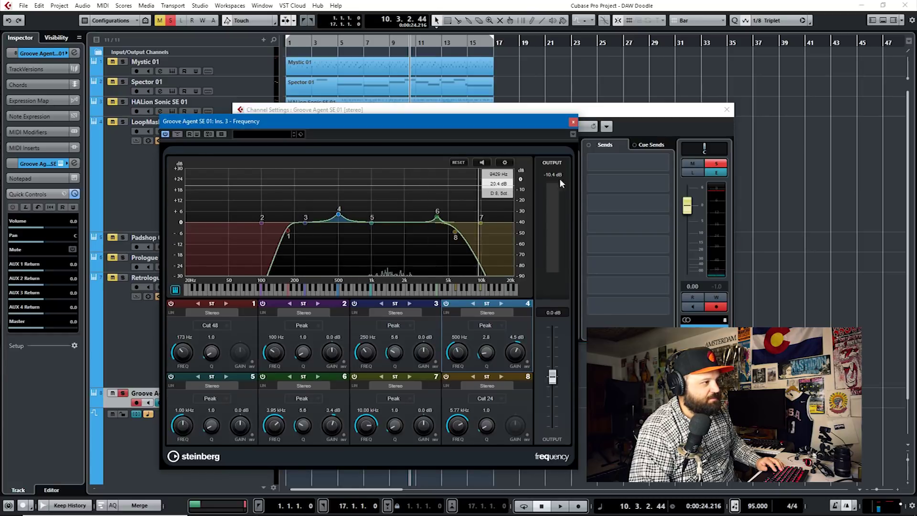
click(573, 122)
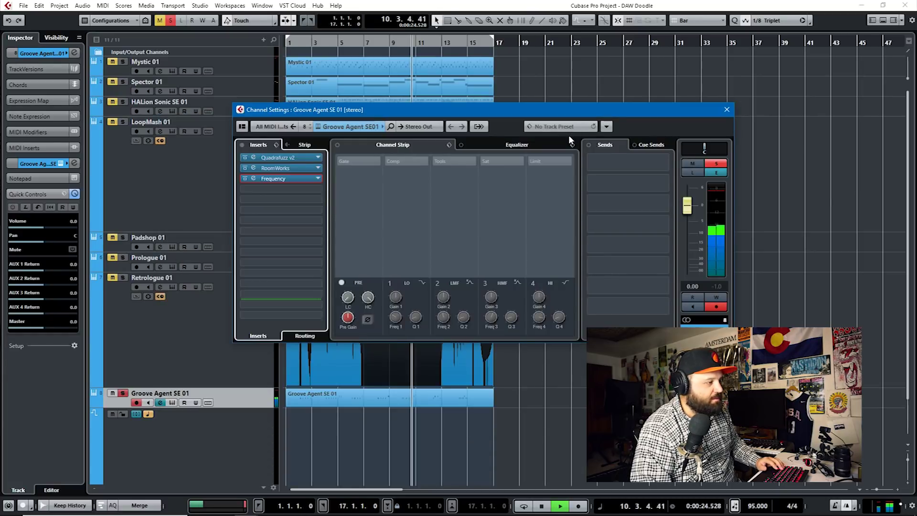
key(space)
click(725, 111)
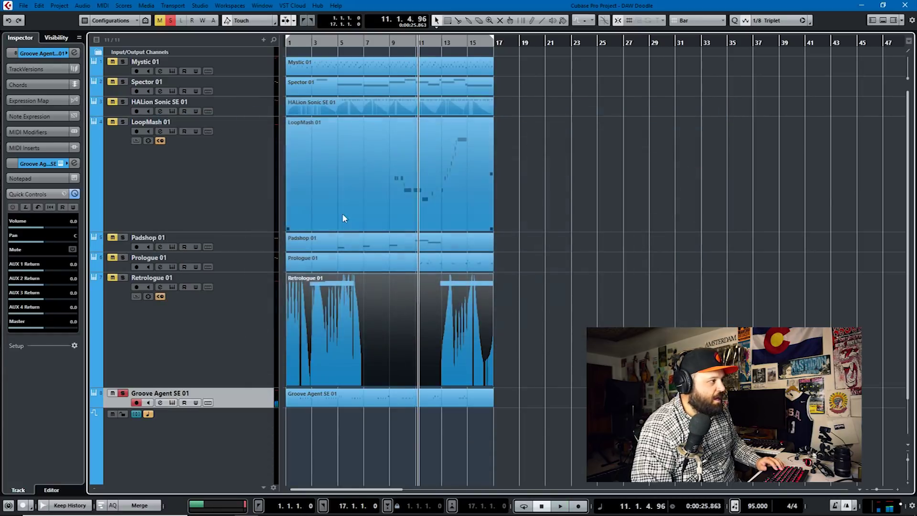
- Unsolo Groove Agent SE 01 and play all the tracks together
click(123, 393)
key(space)
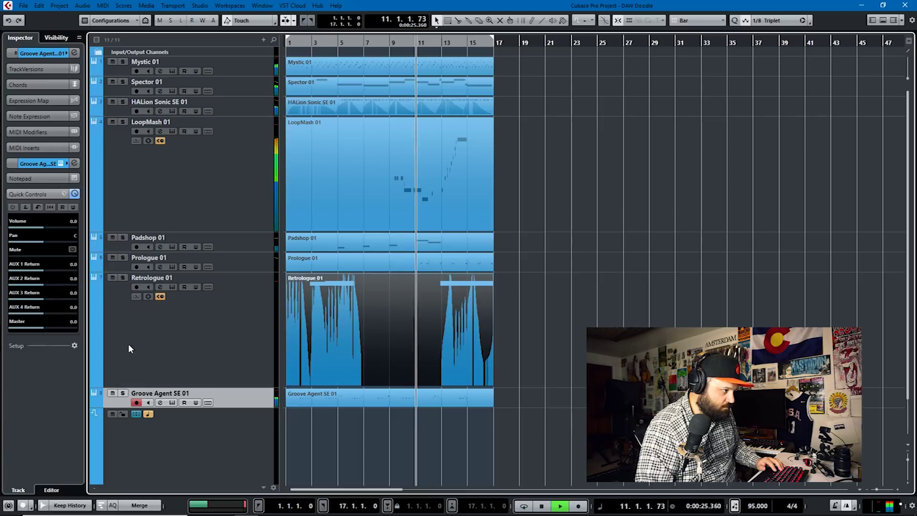
- Stop playback and add a transpose event of -5 at bar 17 on the transpose track
key(space)
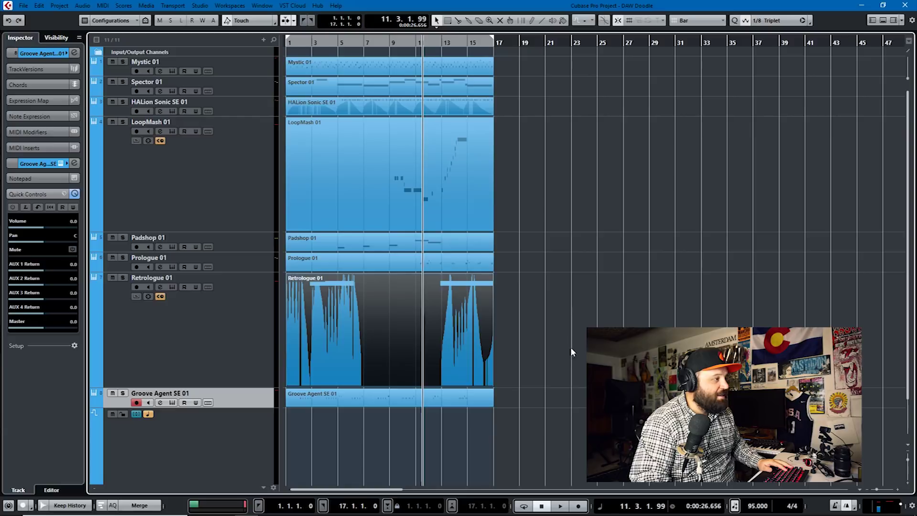
scroll(217, 391, down, 2)
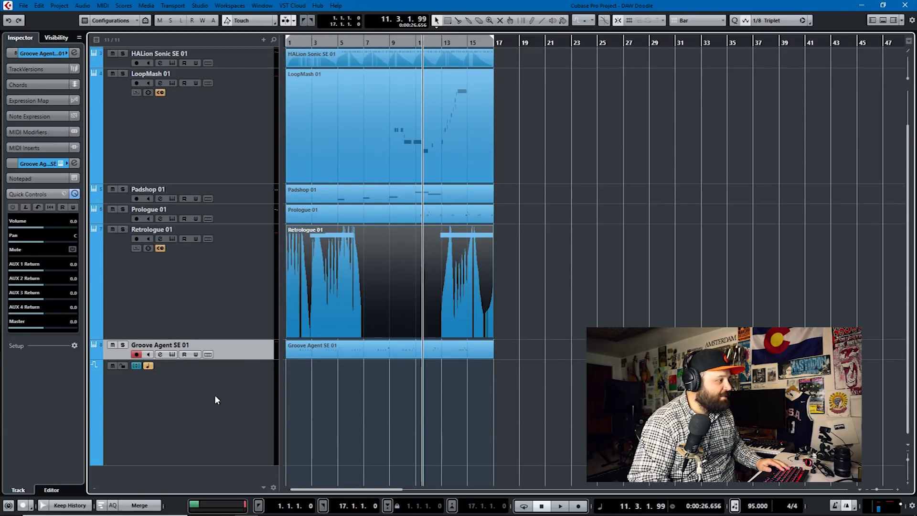
click(215, 402)
click(496, 398)
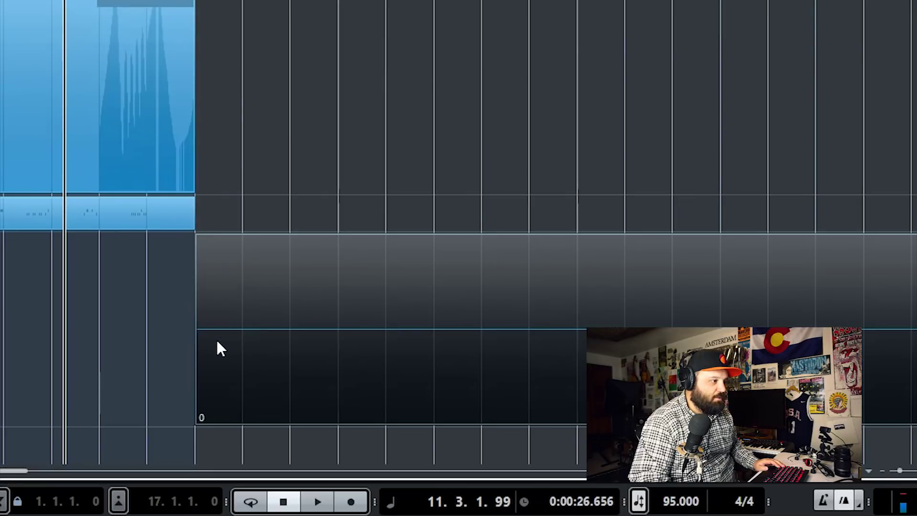
double_click(257, 404)
text(-5)
key(Return)
- Start playback and duplicate the parts of all instrument tracks so the copies begin at bar 17
key(space)
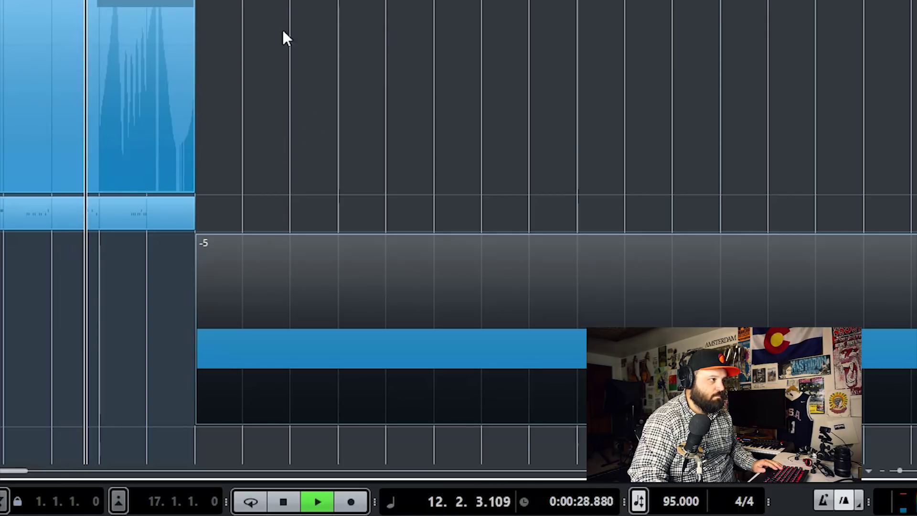
drag(259, 222, 57, 43)
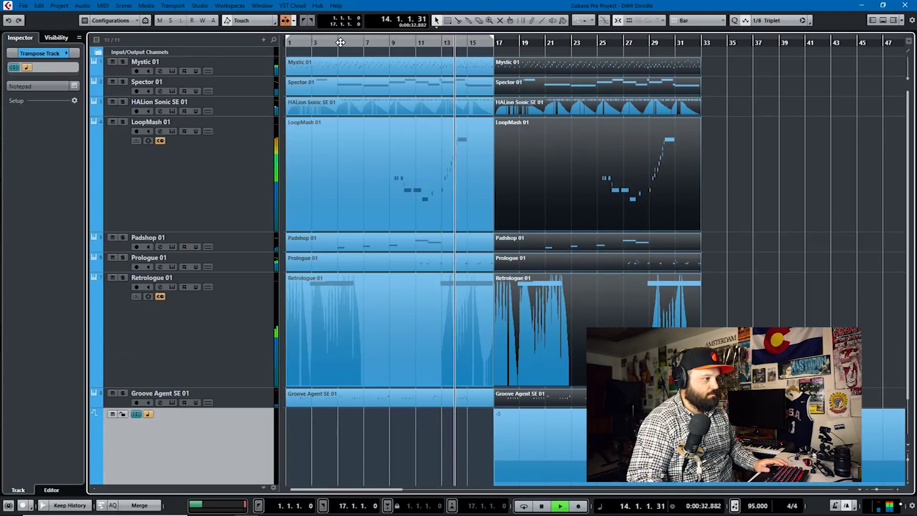
- Add transpose events of 0 at bar 21 and -5 at bar 25, play the transposed section to bar 23 and stop
scroll(557, 196, down, 2)
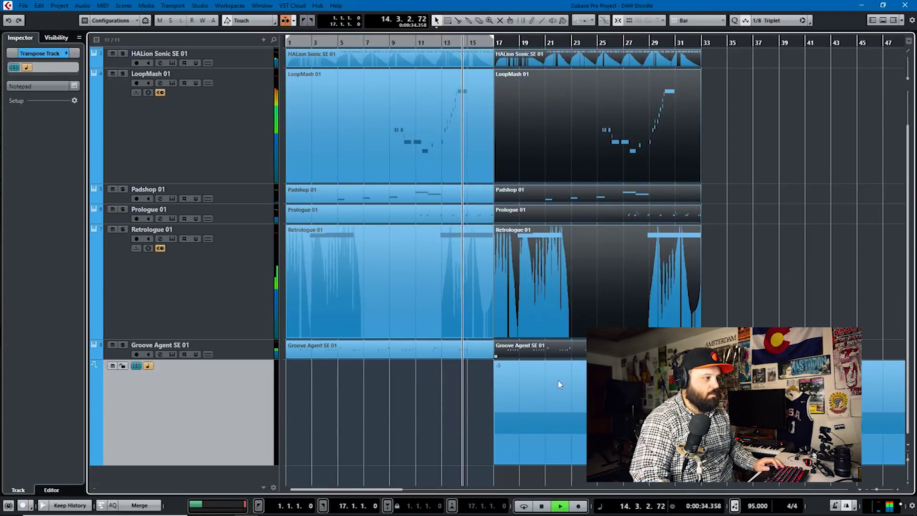
alt+click(549, 413)
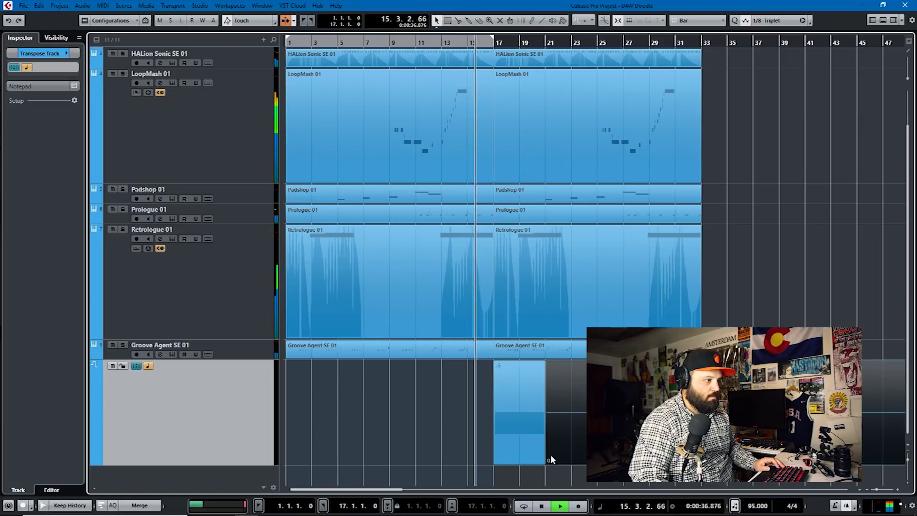
alt+click(601, 413)
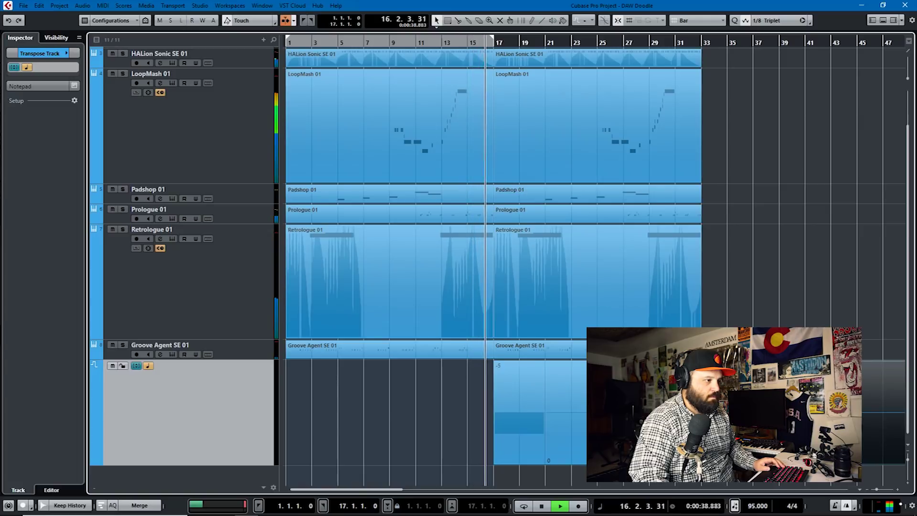
click(601, 460)
text(-5)
key(Return)
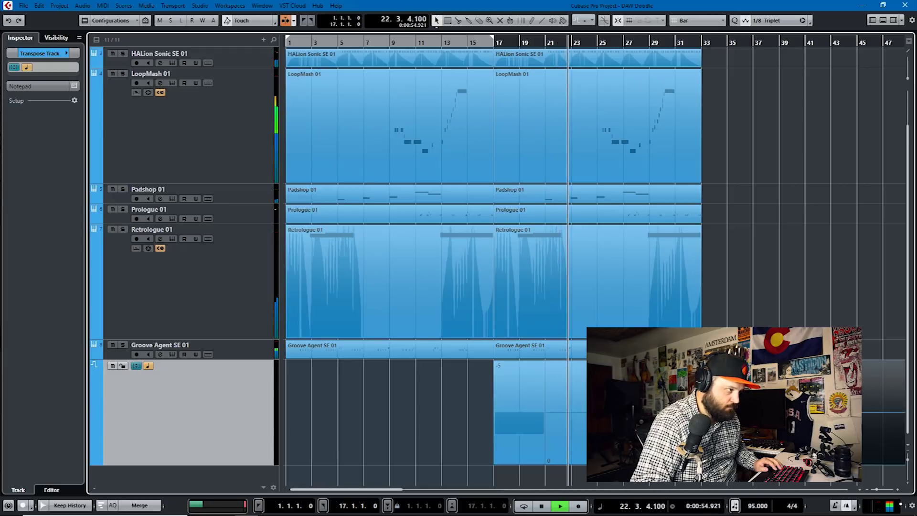
key(space)
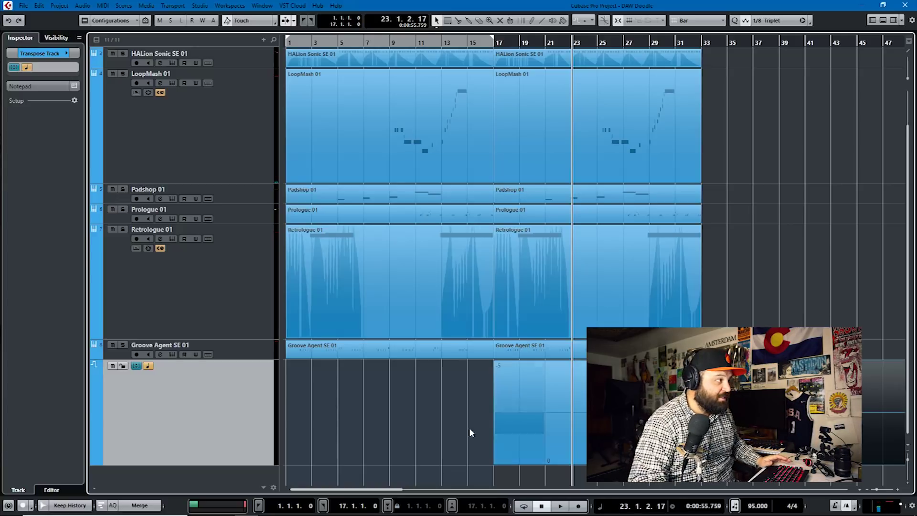
scroll(119, 113, up, 2)
scroll(177, 143, down, 2)
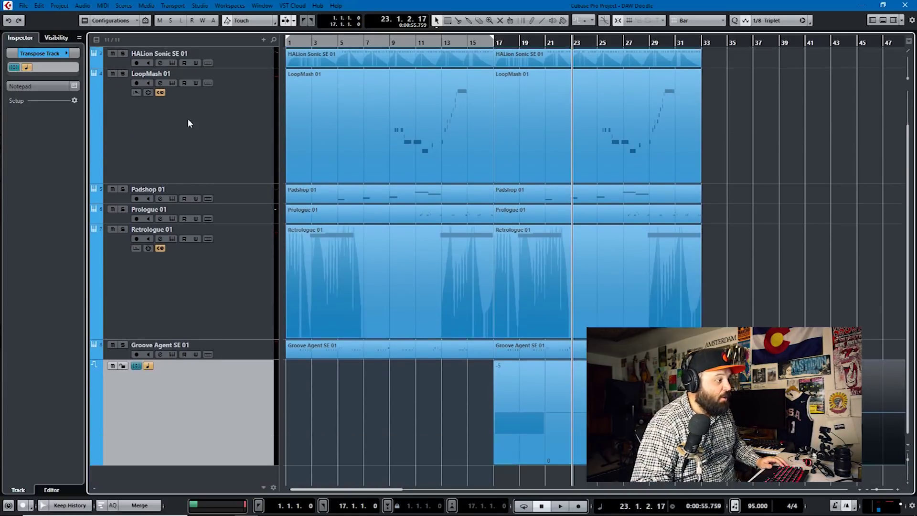
scroll(188, 123, up, 2)
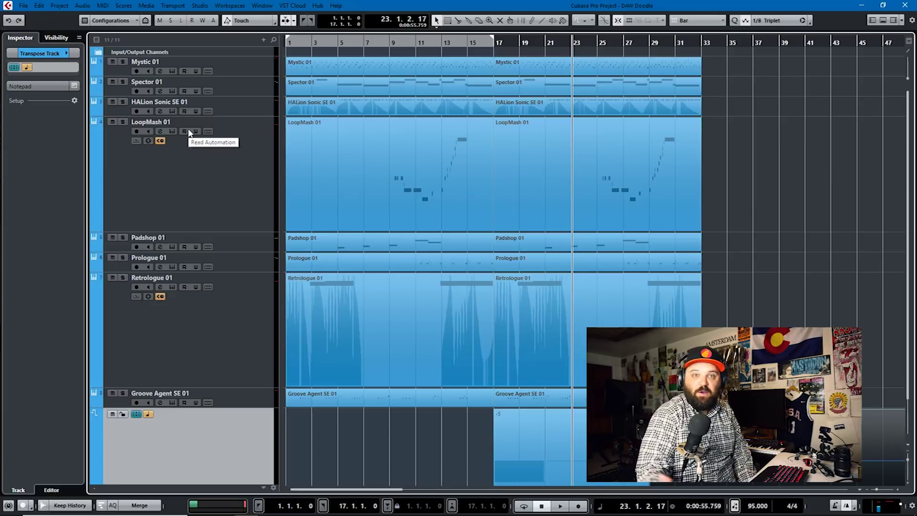